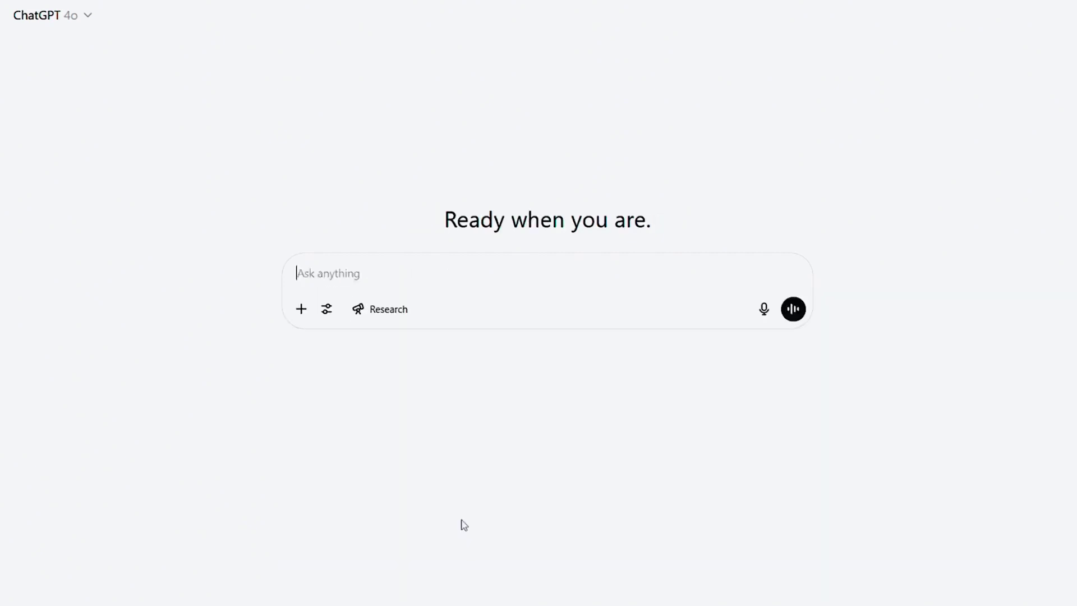
- Begin a Persian prompt assigning the role of a professional Instagram content specialist experienced in producing thousands of viral, impactful and successful videos
{"action": "type", "text": "تو یک متخصص"}
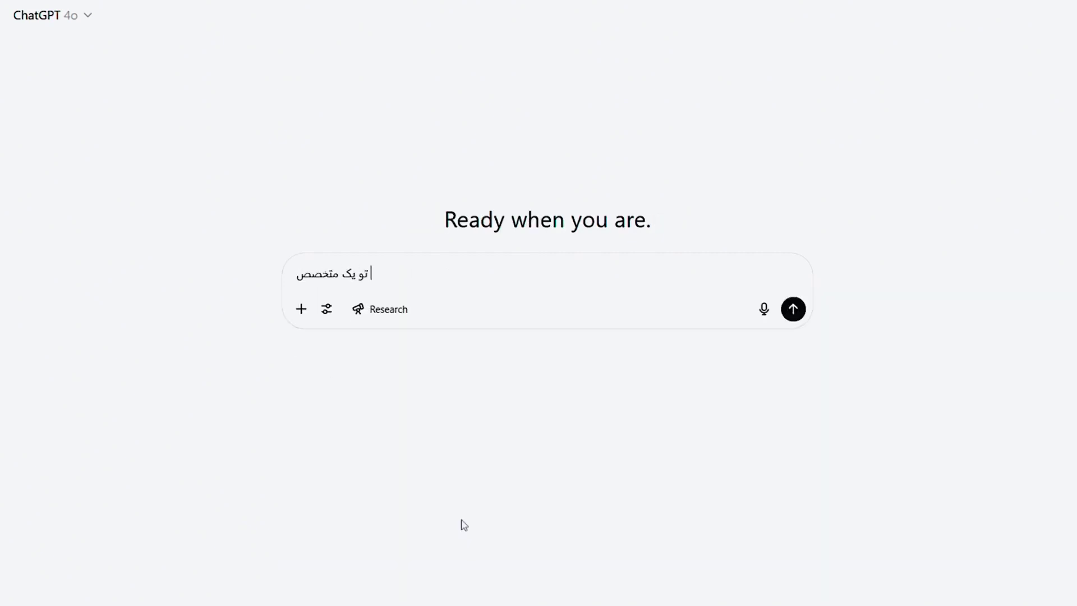
{"action": "type", "text": " تولید محتوا برای"}
{"action": "key", "text": "BackSpace"}
{"action": "key", "text": "BackSpace"}
{"action": "key", "text": "BackSpace"}
{"action": "key", "text": "BackSpace"}
{"action": "type", "text": "حرفه ای برای پلتفرم اینستاگرام هستی با تجربه"}
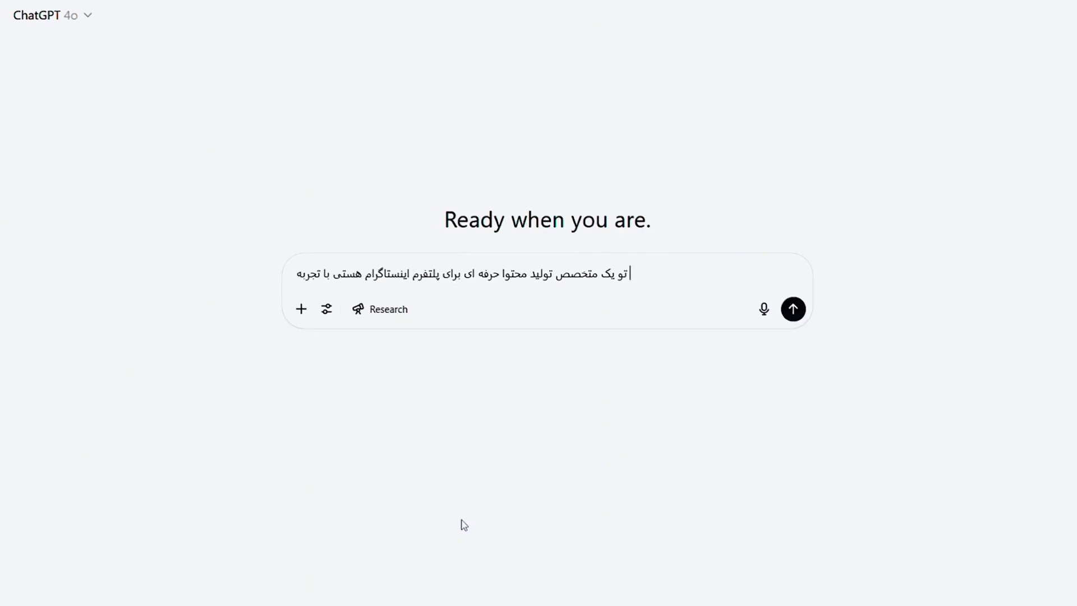
{"action": "type", "text": " تولید هزاران"}
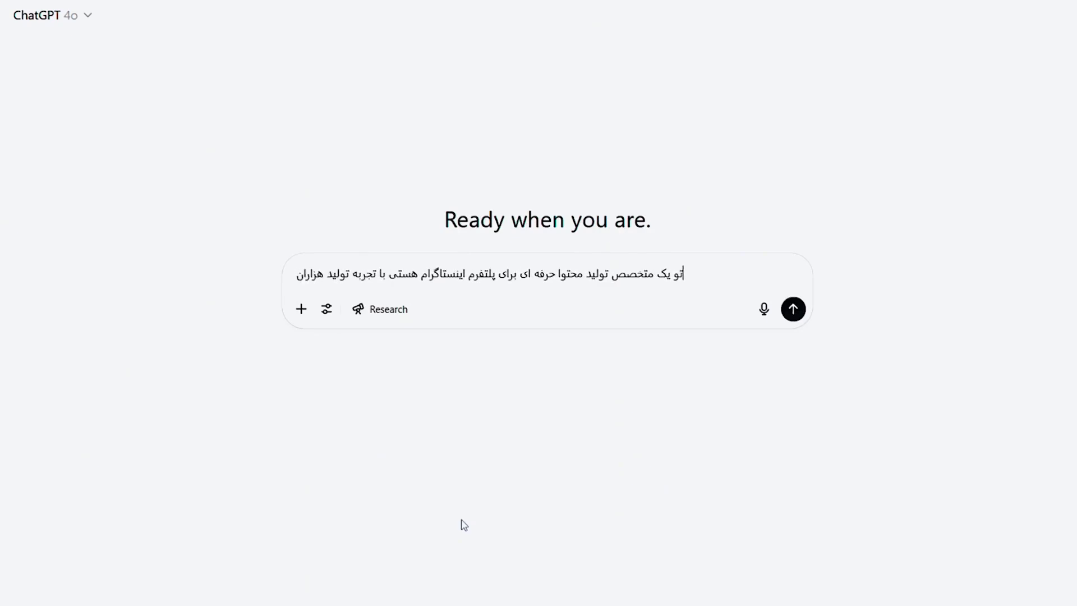
{"action": "type", "text": " ویدیو وایرال"}
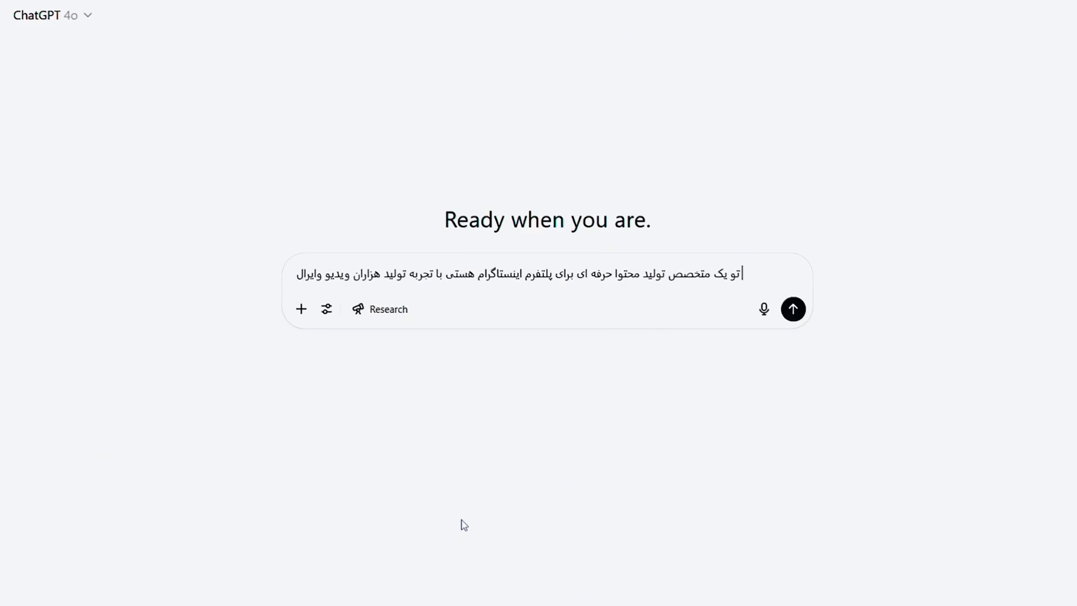
{"action": "type", "text": " و اثرگذار و موفق"}
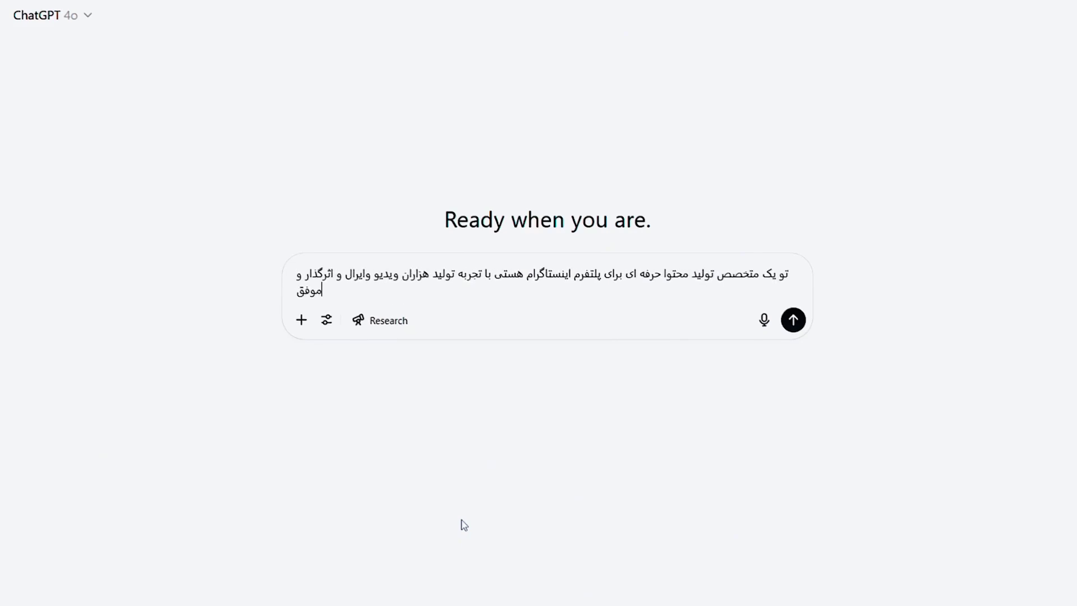
- Add a line requesting an Instagram Reels scenario introducing Deep Academy's cologne in Dubai, with a scent combining artificial intelligence and videography
{"action": "key", "text": "shift+Return"}
{"action": "type", "text": "من میخوام یه سناریو برای ریلز این"}
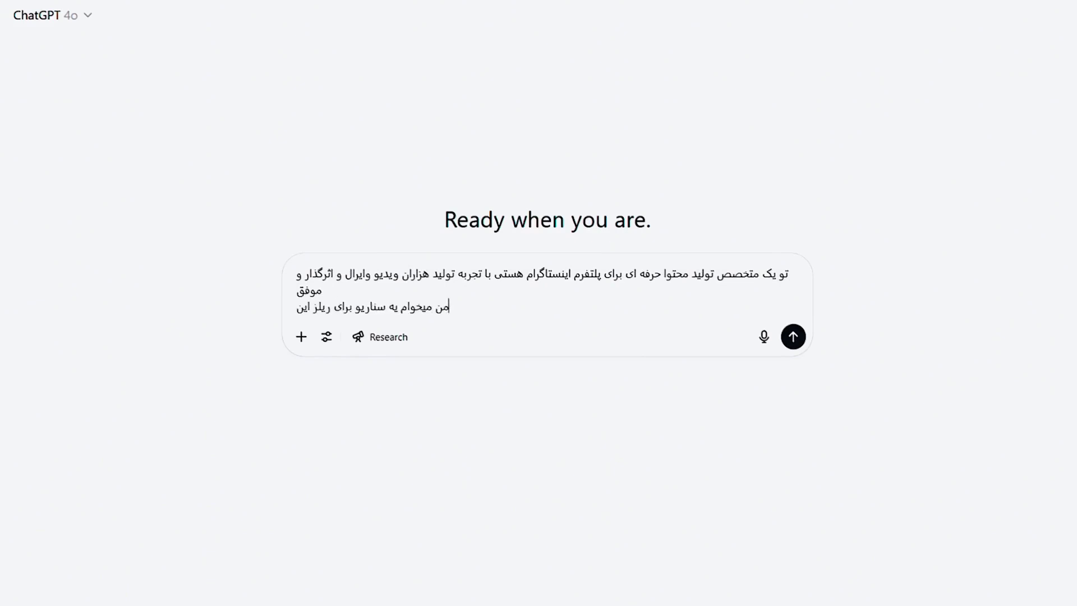
{"action": "type", "text": "ستاگرام با موضوع معرف"}
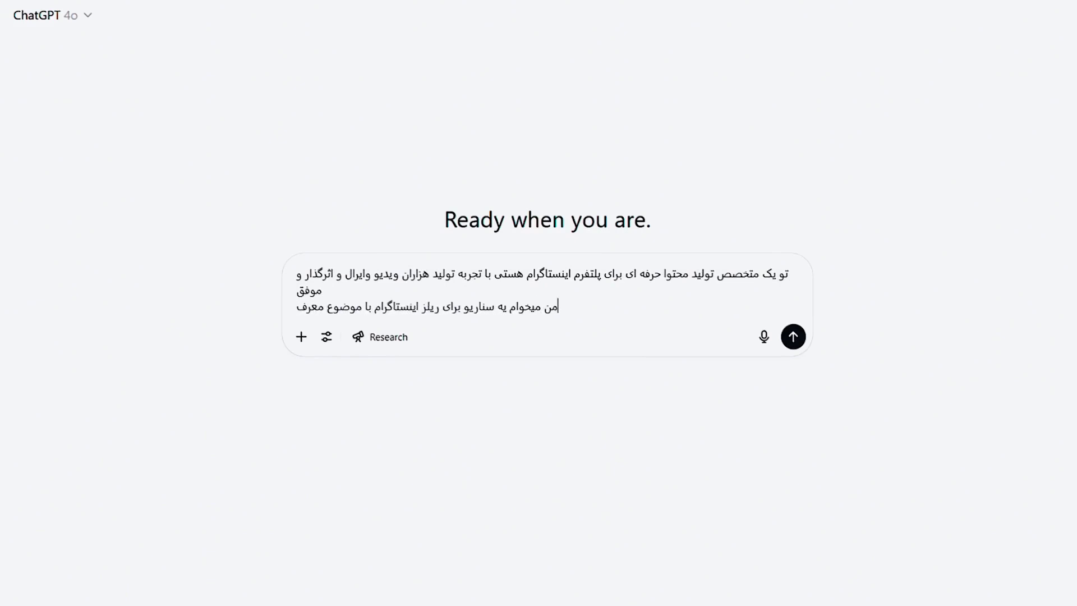
{"action": "type", "text": "ی ادکلن برند دیپ اکادمی رو"}
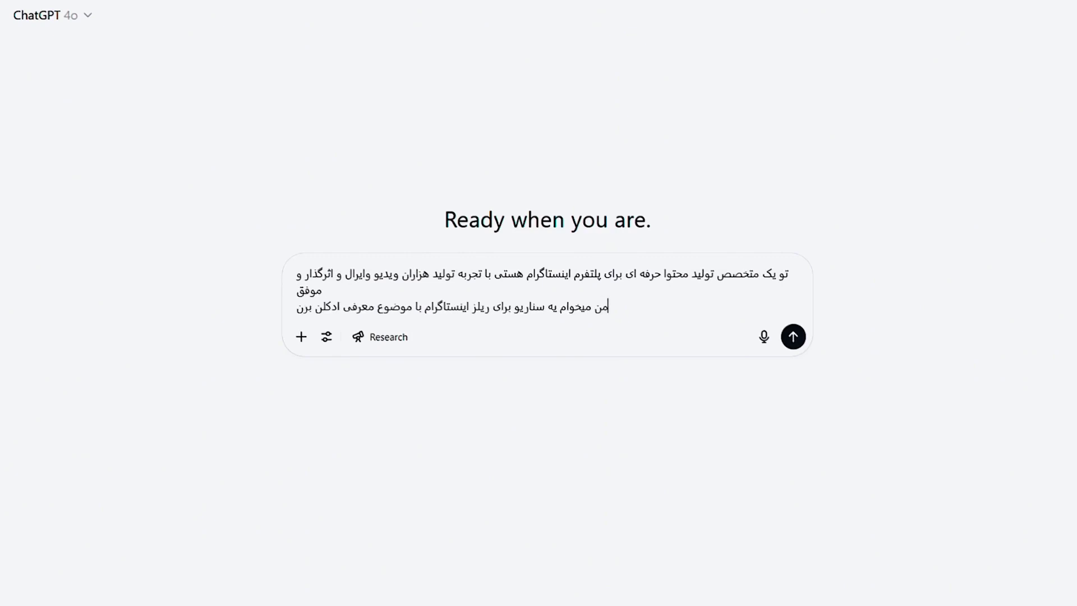
{"action": "key", "text": "BackSpace"}
{"action": "key", "text": "BackSpace"}
{"action": "type", "text": "در دبی ک"}
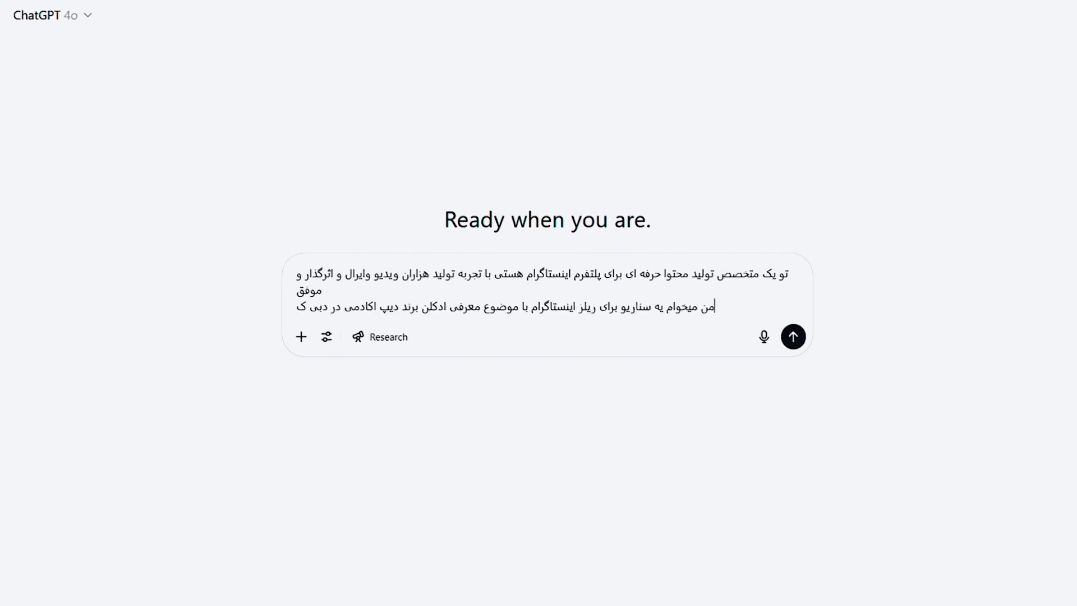
{"action": "type", "text": "ه رایحه اش از ترکیب هوشم"}
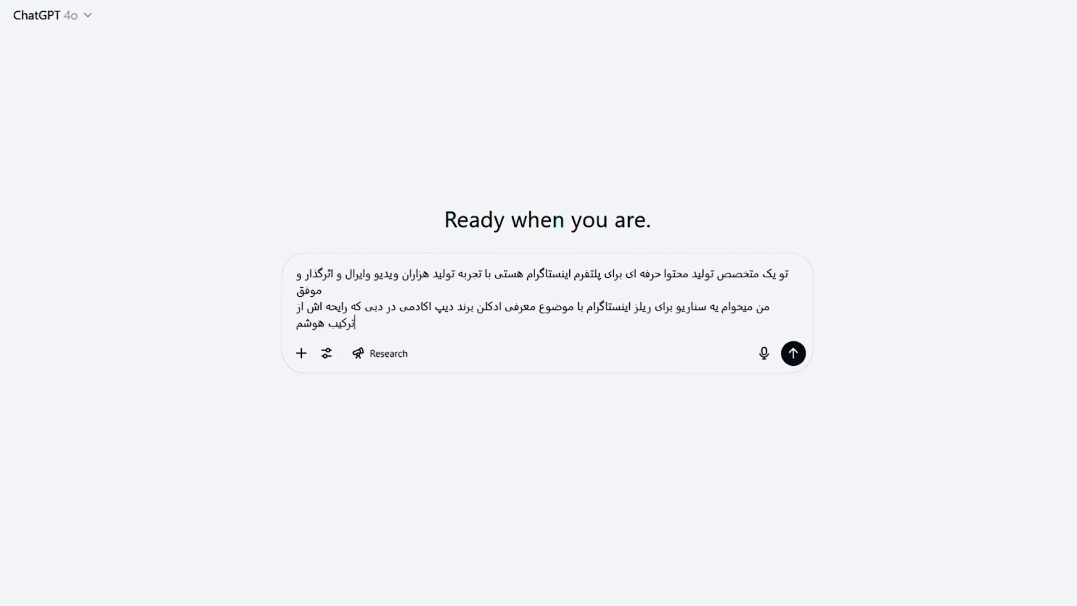
{"action": "type", "text": "صنوعی و ویدیوگرافی هستش رو بنویسی"}
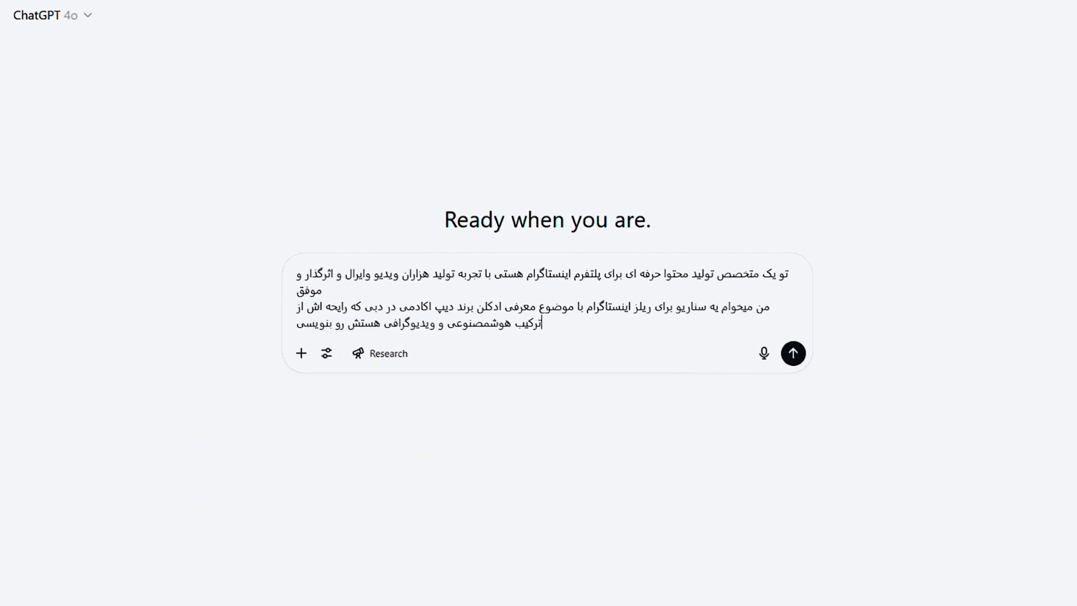
- Require the scenario to include a strong hook, an attractive body and a targeted call to action that leads to sales, and submit the prompt
{"action": "key", "text": "shift+Return"}
{"action": "type", "text": "سناریو بای"}
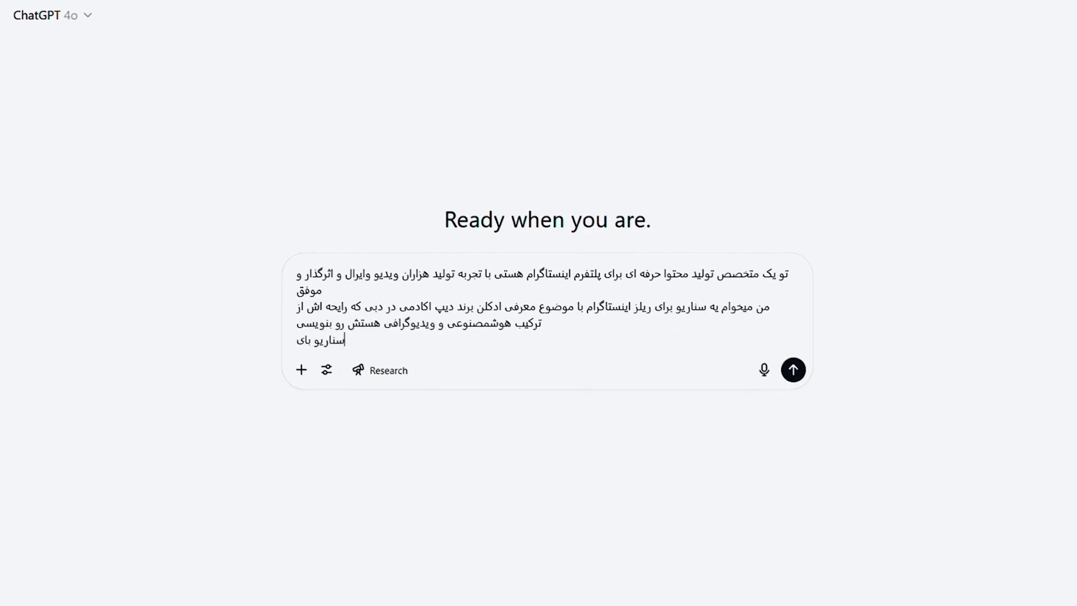
{"action": "type", "text": "د شامل هوک قوی بدنه جذاب و کا"}
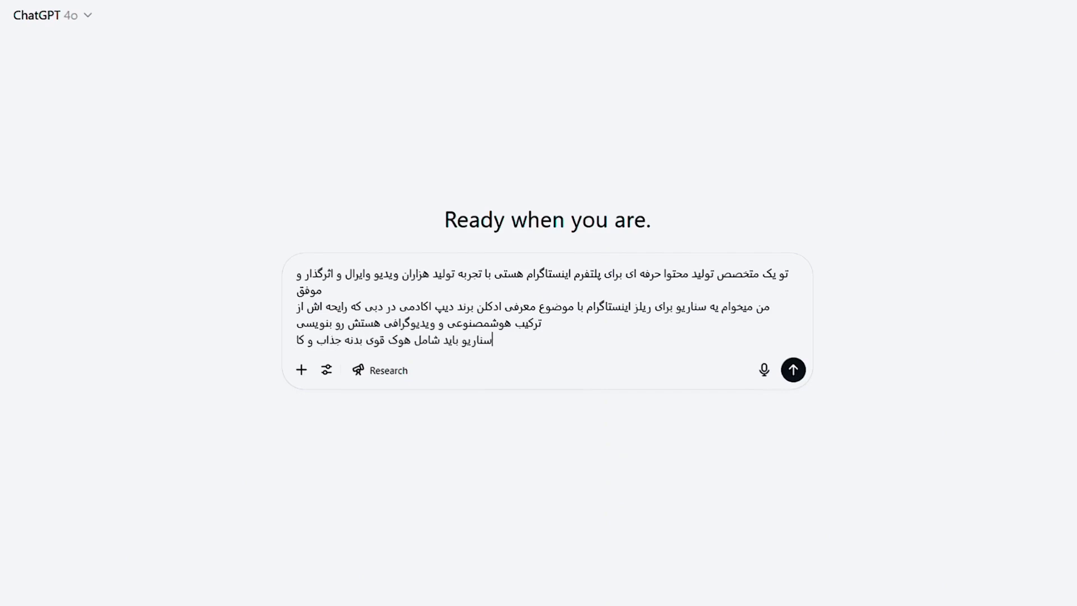
{"action": "type", "text": "ل تو اکشن هدفمند که به فروش برسه باشه"}
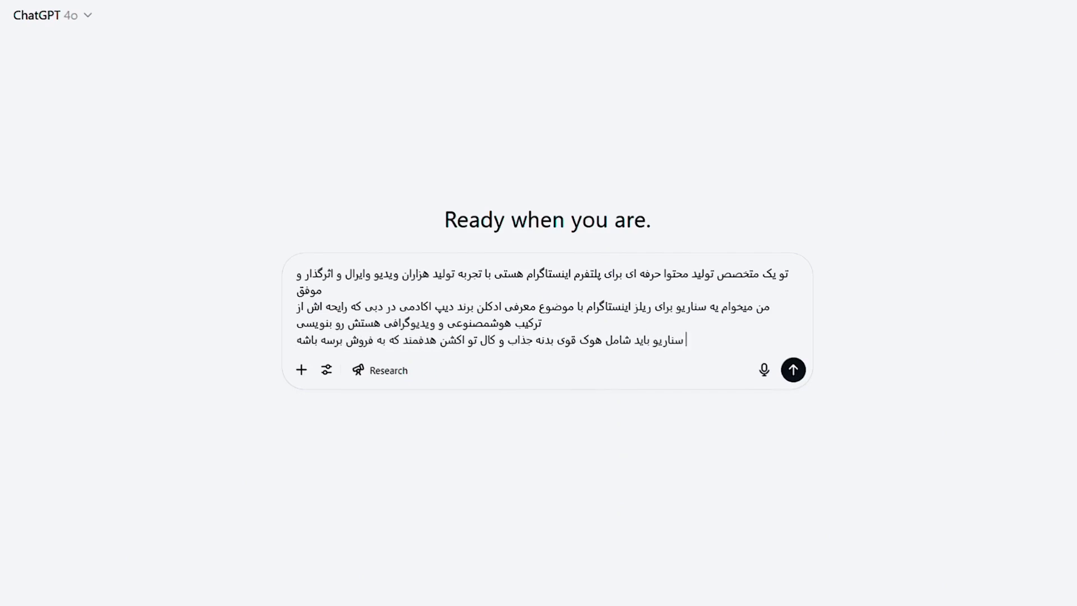
{"action": "key", "text": "Return"}
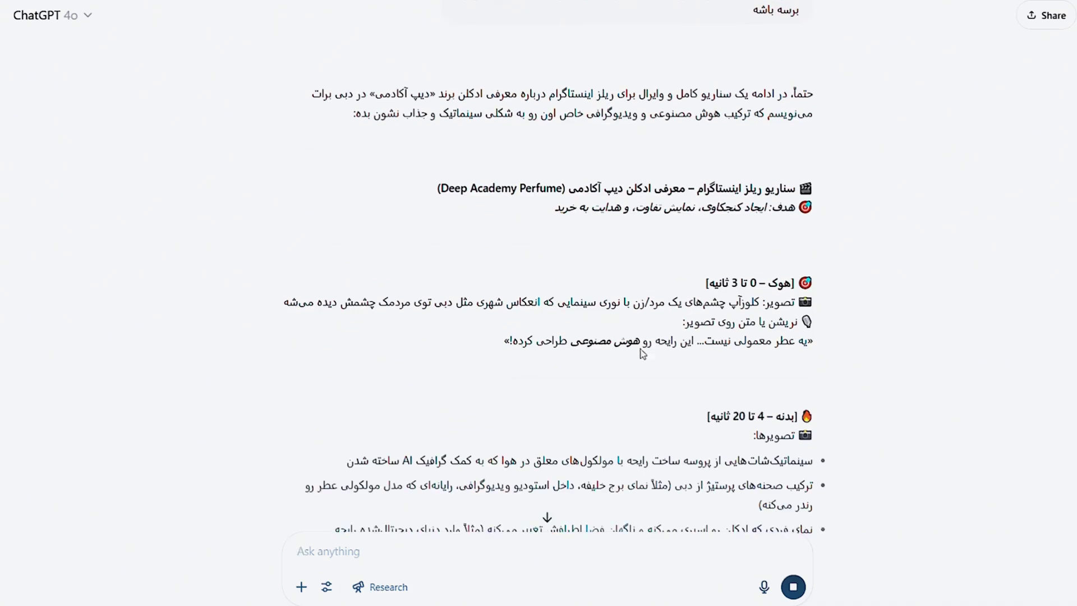
- Review the generated Reels scenario's hook, body, call to action and caption hashtags, and return to the original prompt
{"action": "scroll", "coordinate": [541, 409], "scroll_direction": "down", "scroll_amount": 2}
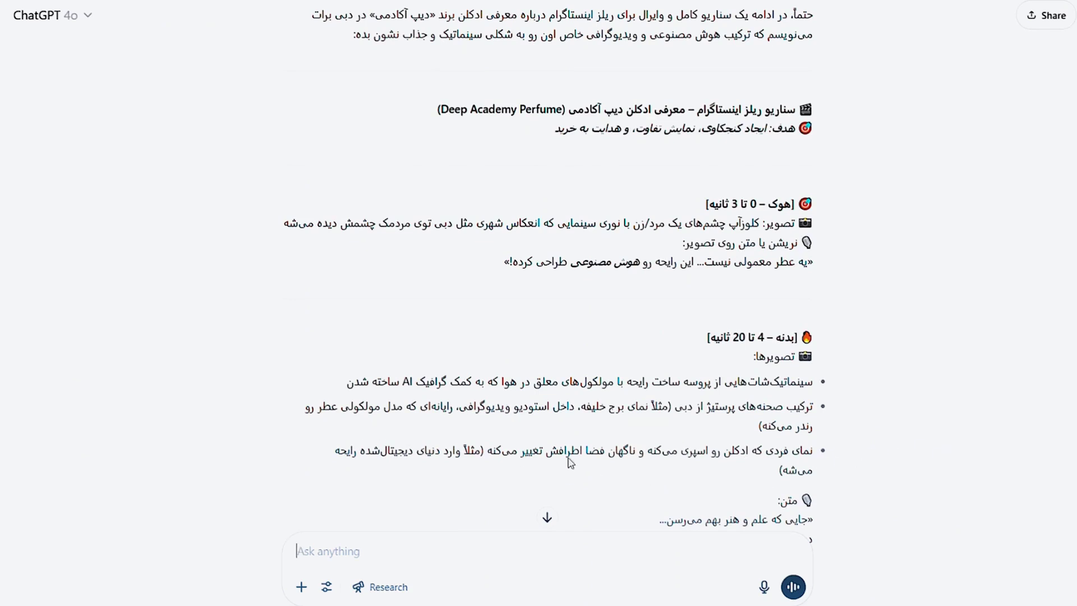
{"action": "scroll", "coordinate": [429, 466], "scroll_direction": "down", "scroll_amount": 2}
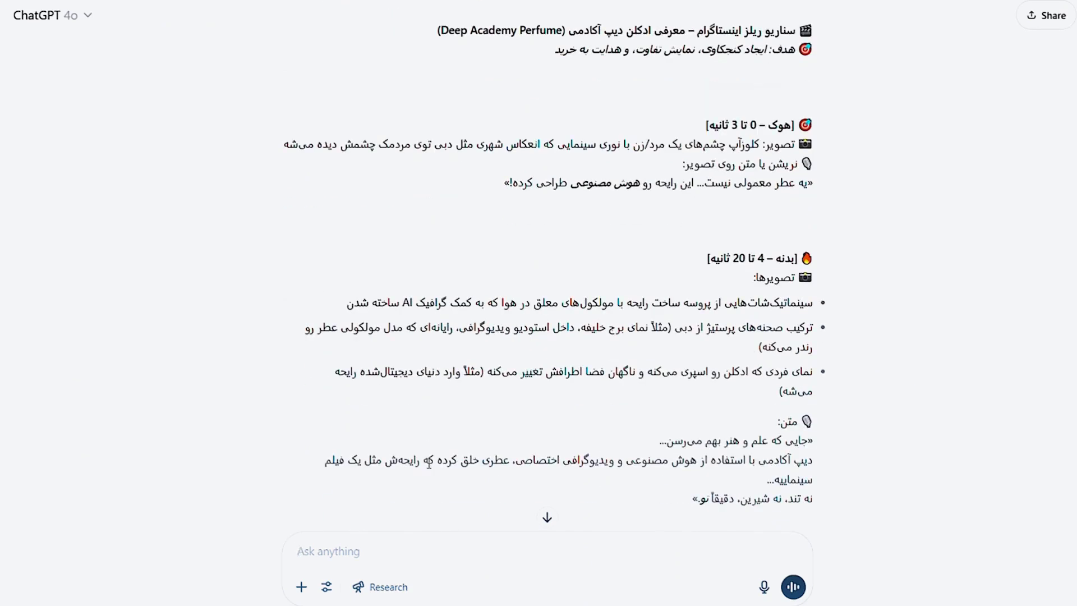
{"action": "scroll", "coordinate": [857, 409], "scroll_direction": "down", "scroll_amount": 2}
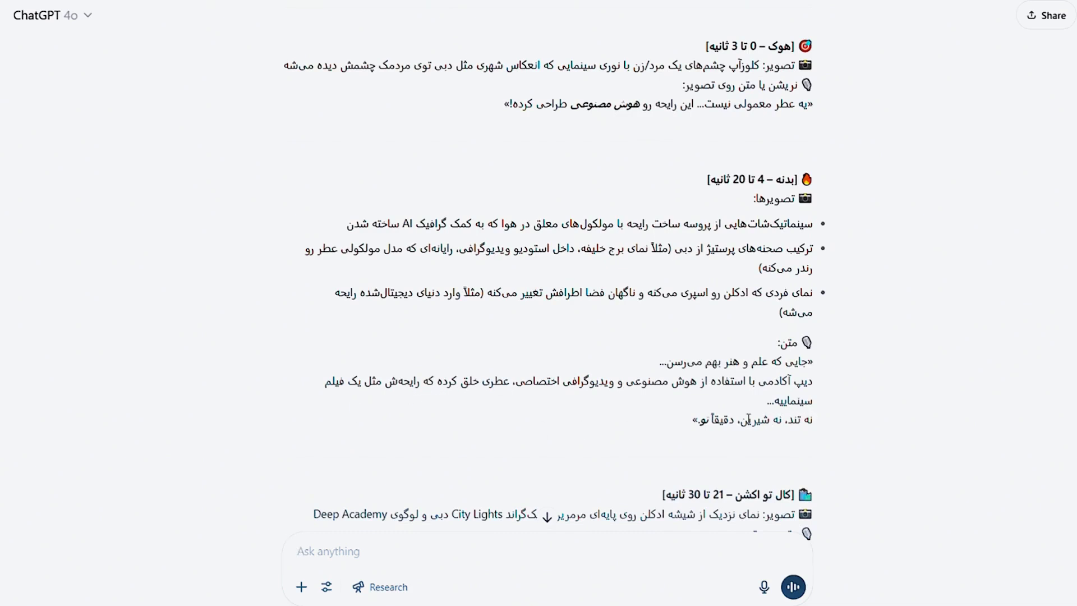
{"action": "scroll", "coordinate": [624, 423], "scroll_direction": "down", "scroll_amount": 2}
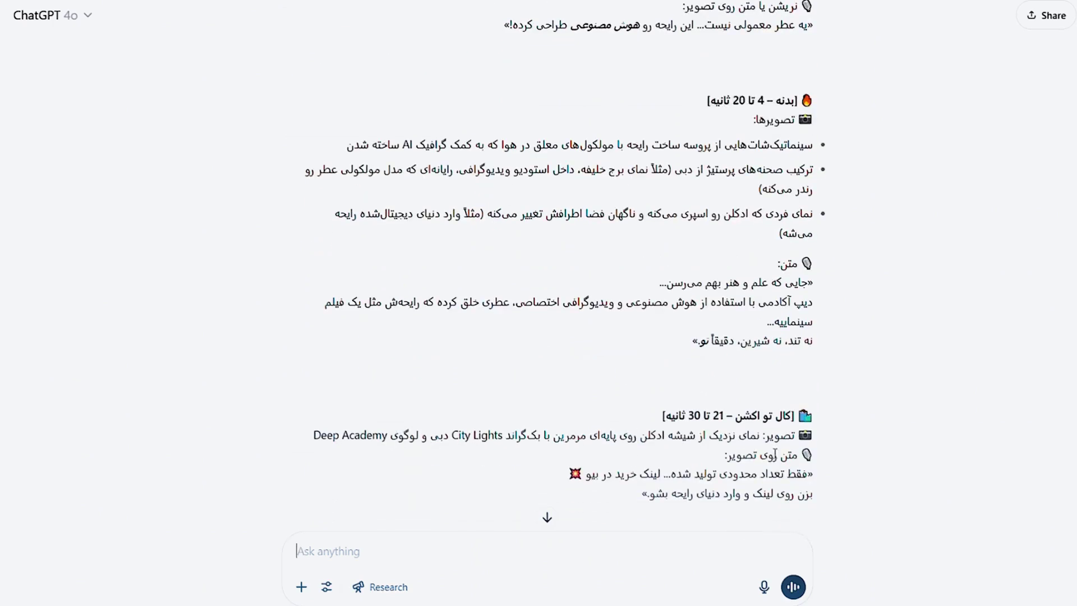
{"action": "scroll", "coordinate": [775, 453], "scroll_direction": "down", "scroll_amount": 2}
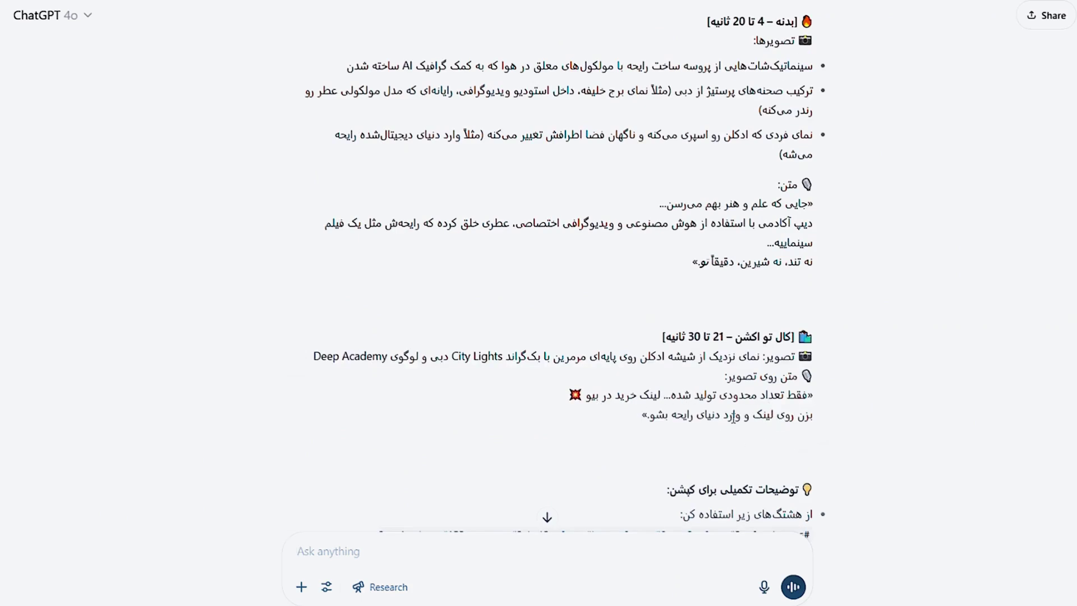
{"action": "scroll", "coordinate": [729, 418], "scroll_direction": "down", "scroll_amount": 4}
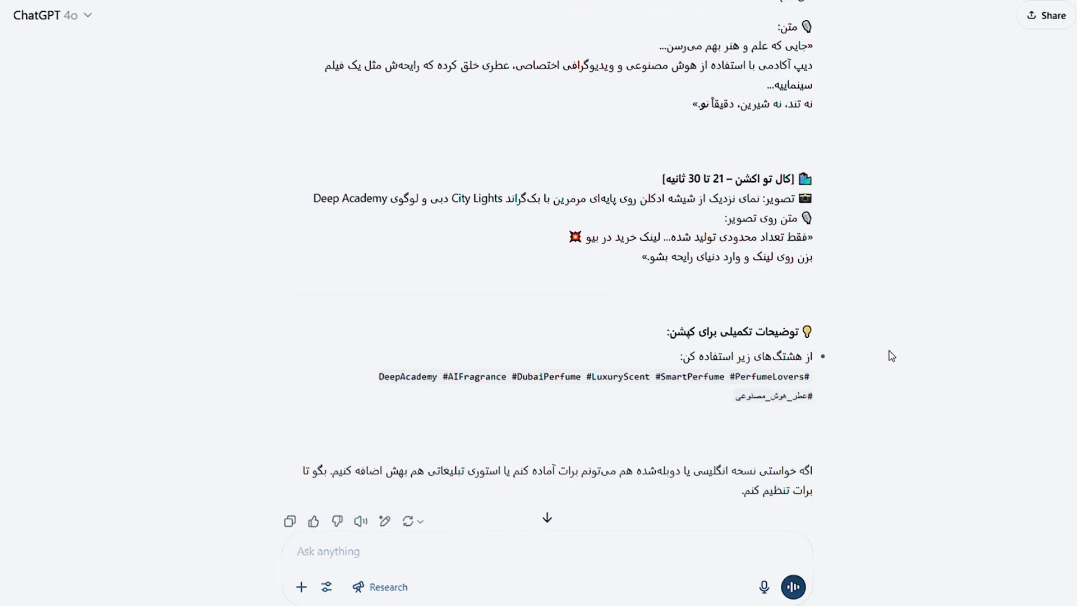
{"action": "left_click_drag", "start_coordinate": [882, 362], "coordinate": [570, 421]}
{"action": "left_click", "coordinate": [569, 420]}
{"action": "scroll", "coordinate": [569, 421], "scroll_direction": "down", "scroll_amount": 2}
{"action": "scroll", "coordinate": [569, 420], "scroll_direction": "up", "scroll_amount": 3}
{"action": "scroll", "coordinate": [569, 422], "scroll_direction": "up", "scroll_amount": 3}
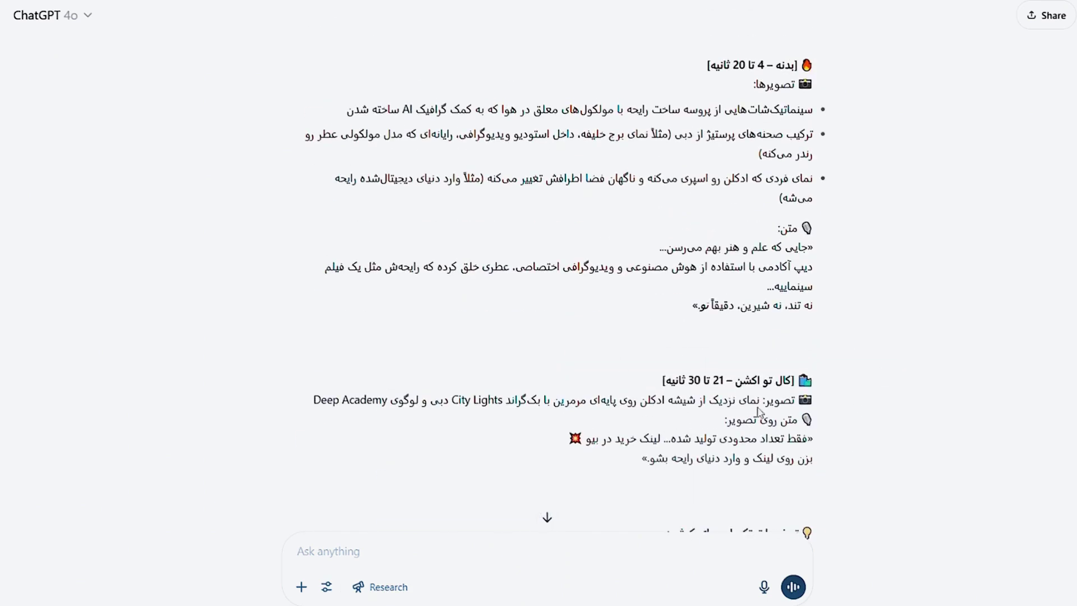
{"action": "scroll", "coordinate": [914, 371], "scroll_direction": "up", "scroll_amount": 3}
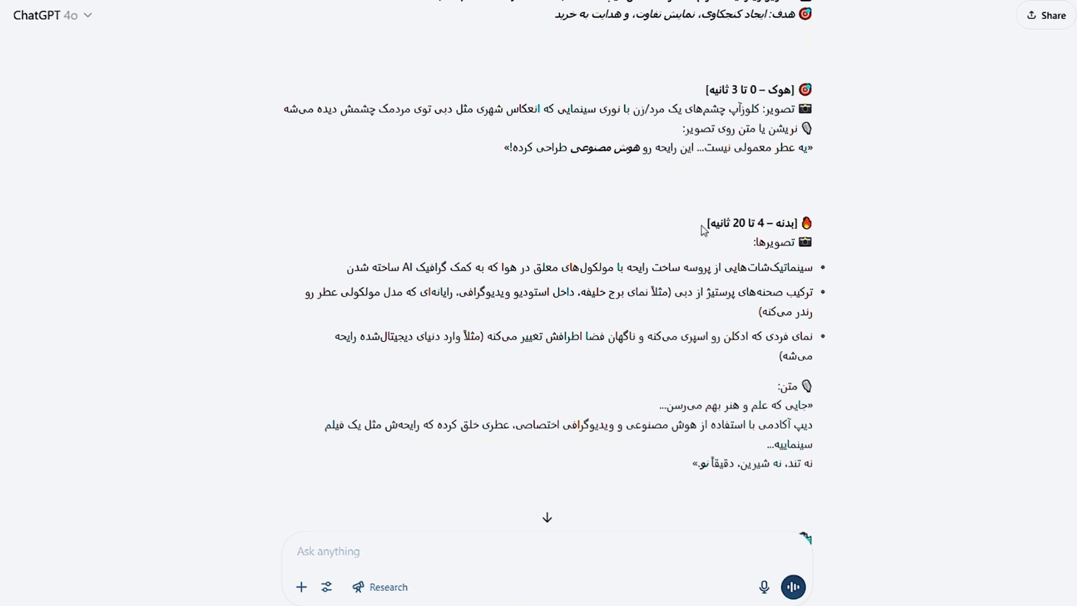
{"action": "scroll", "coordinate": [701, 332], "scroll_direction": "up", "scroll_amount": 3}
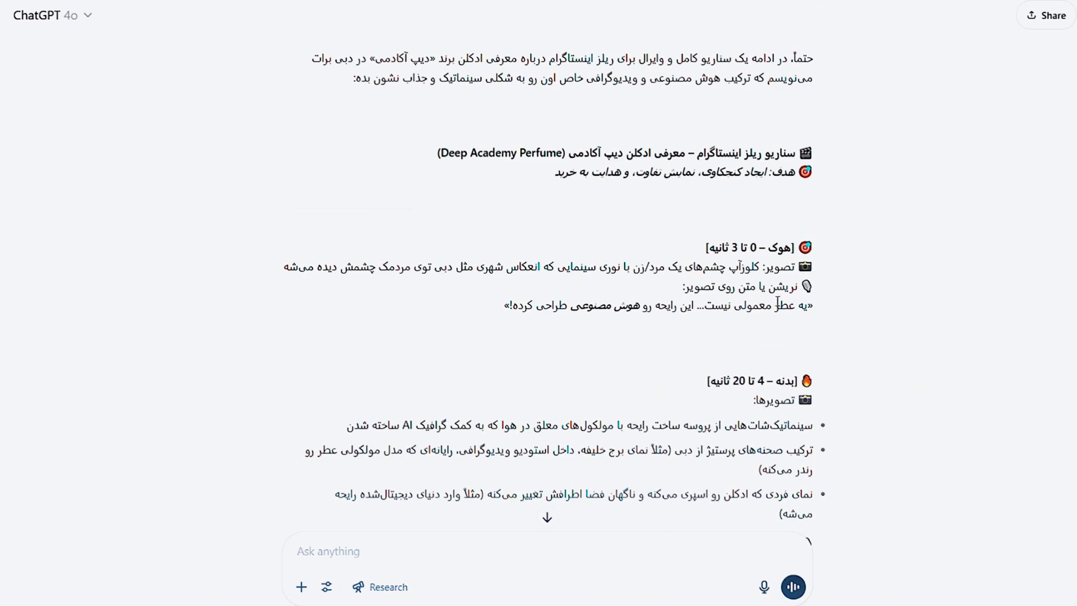
{"action": "scroll", "coordinate": [810, 306], "scroll_direction": "up", "scroll_amount": 3}
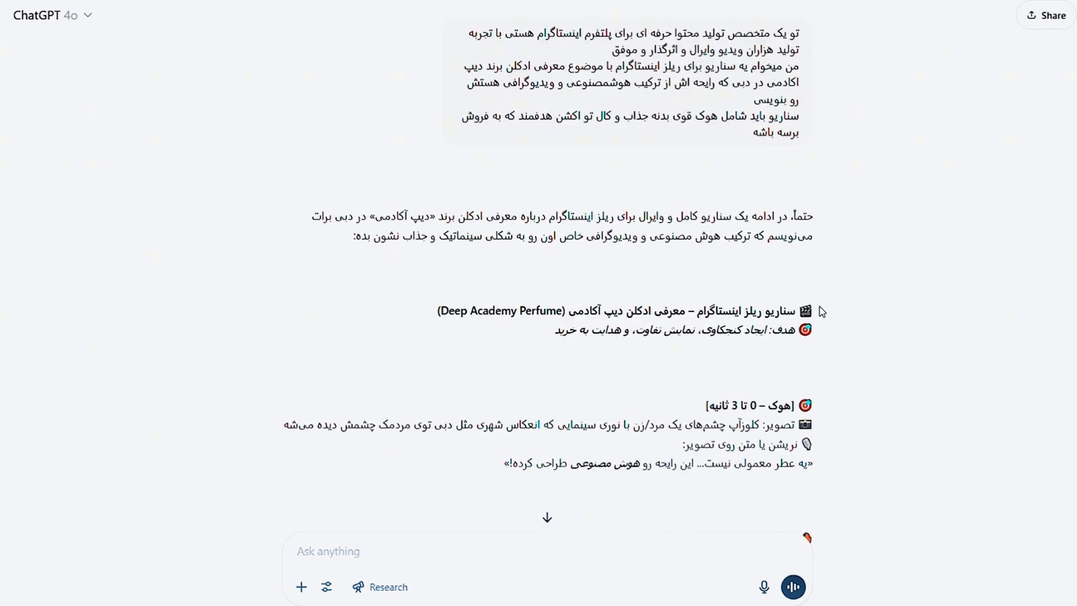
- In a new chat, write a Persian prompt casting a professional content writer with 5 years' viral content experience and requesting an Instagram Reels scenario on home skin cleansing
{"action": "type", "text": "تو یک نویسنده محتوای"}
{"action": "type", "text": " حرفه ای با 5 ال سابقه تولید محتوای وایرال و موفق هستی"}
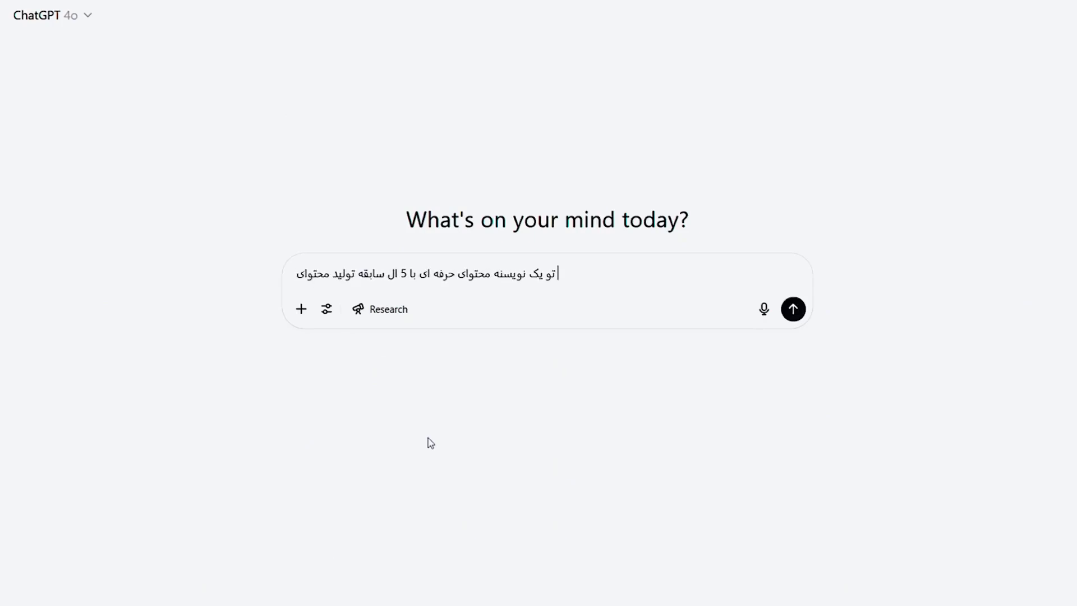
{"action": "key", "text": "shift+Return"}
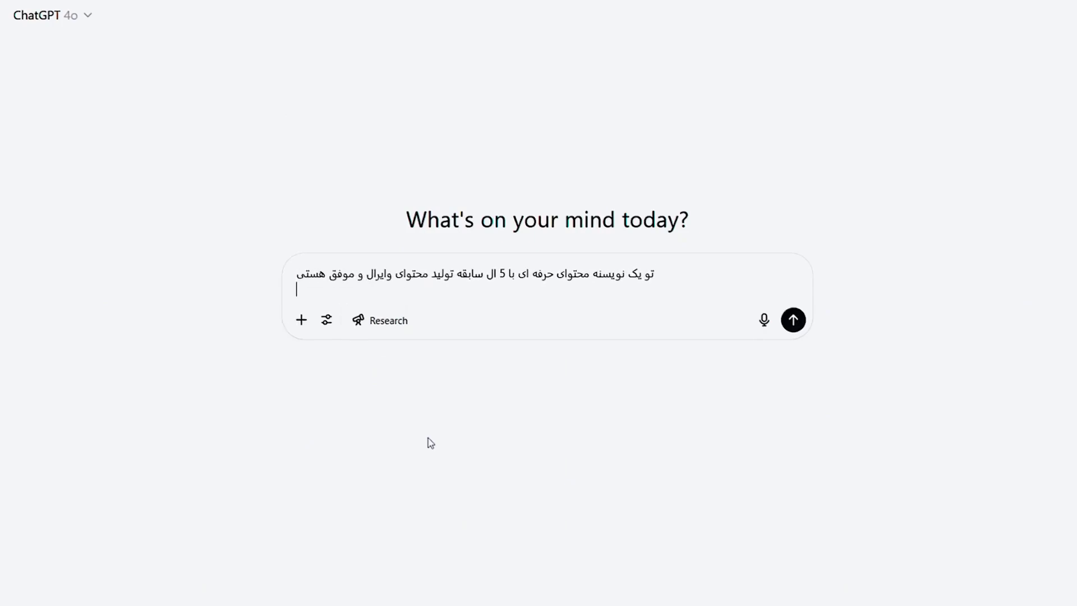
{"action": "type", "text": "من میخوام یه سناریو برای ریلز اینس"}
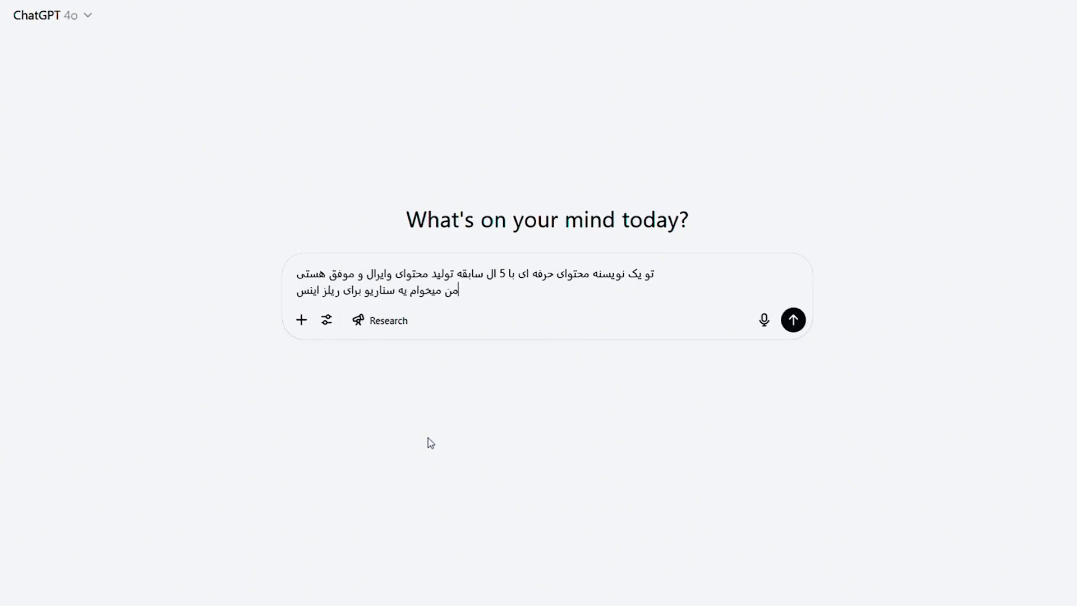
{"action": "type", "text": "تاگرام با موضوع پاکسازی پوست در خانه بنویسی"}
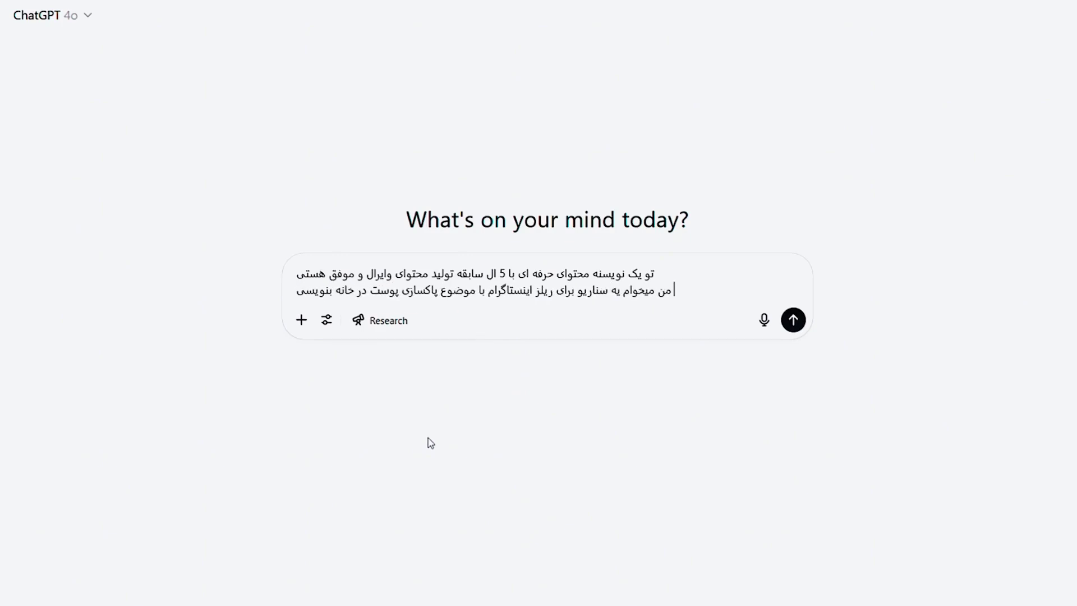
- Add the audience as people with skin problems seeking solutions without seeing a doctor, and the content goal as education and attracting targeted followers
{"action": "key", "text": "shift+Return"}
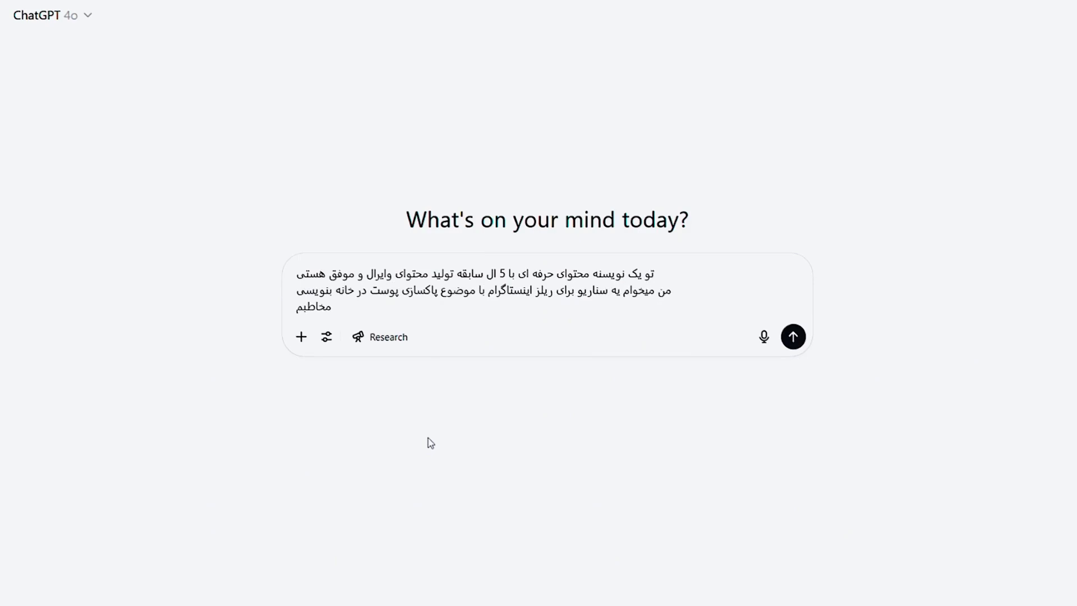
{"action": "type", "text": "مخاطبم کسایی هستن که مشکلات پوستی د"}
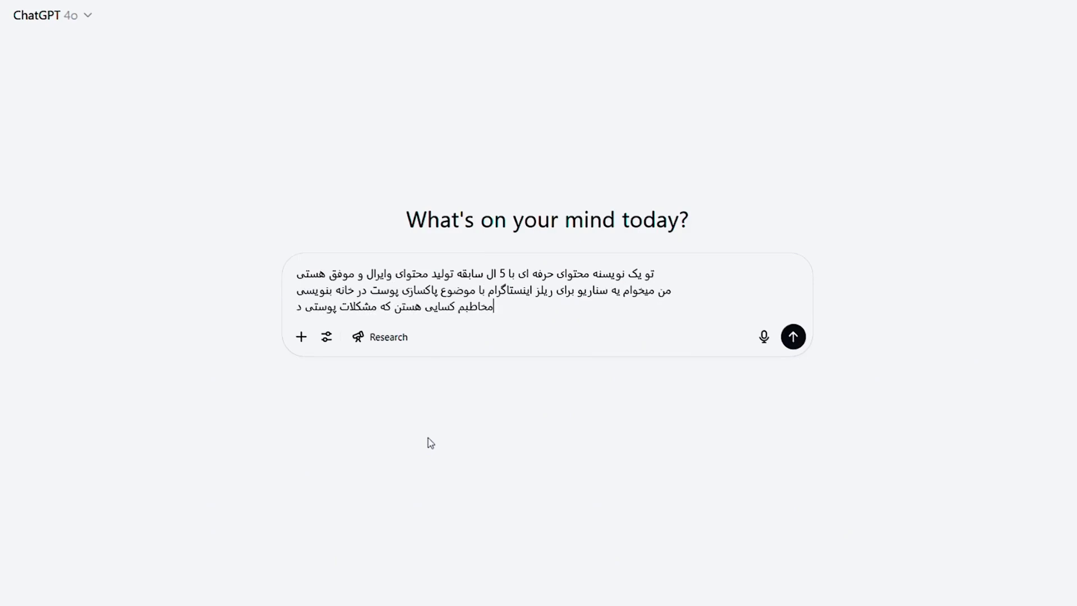
{"action": "type", "text": "ارند و دنبال راه حل هستند"}
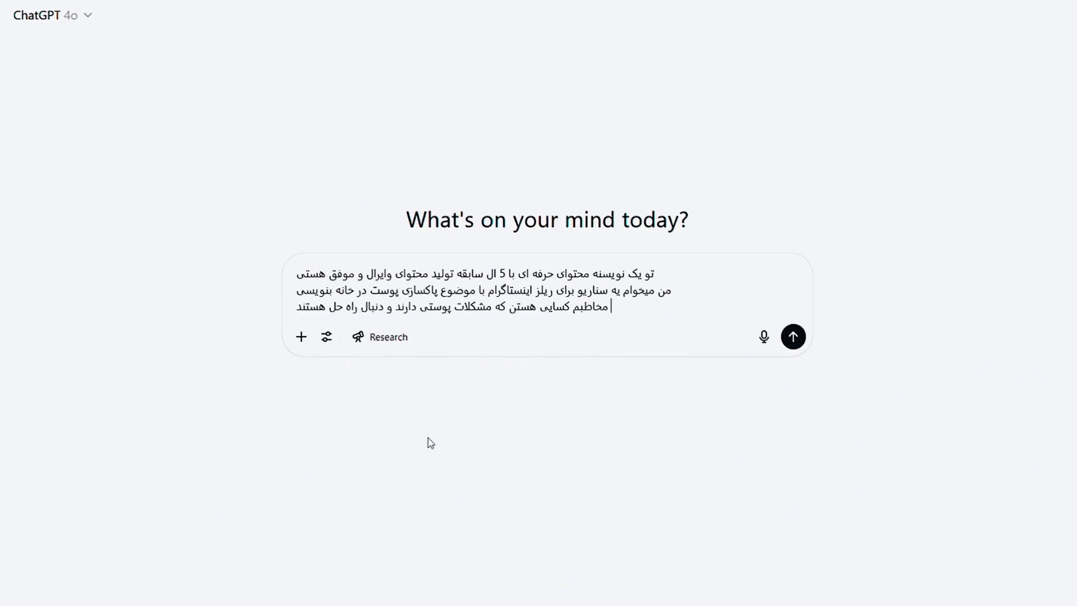
{"action": "type", "text": " بدون مراجعه به"}
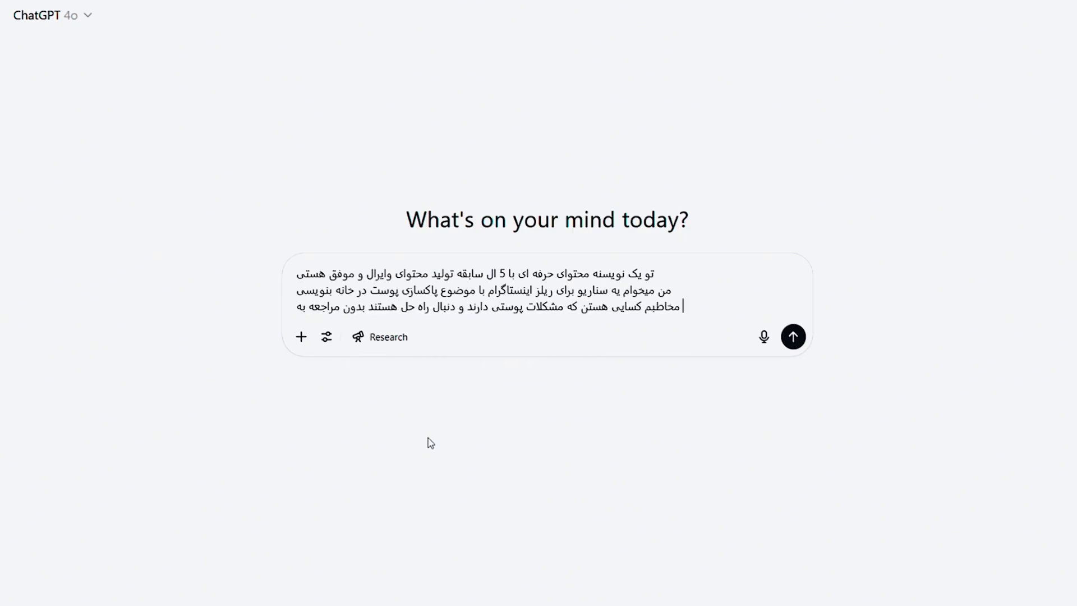
{"action": "type", "text": " پزشک و هدف محتوا"}
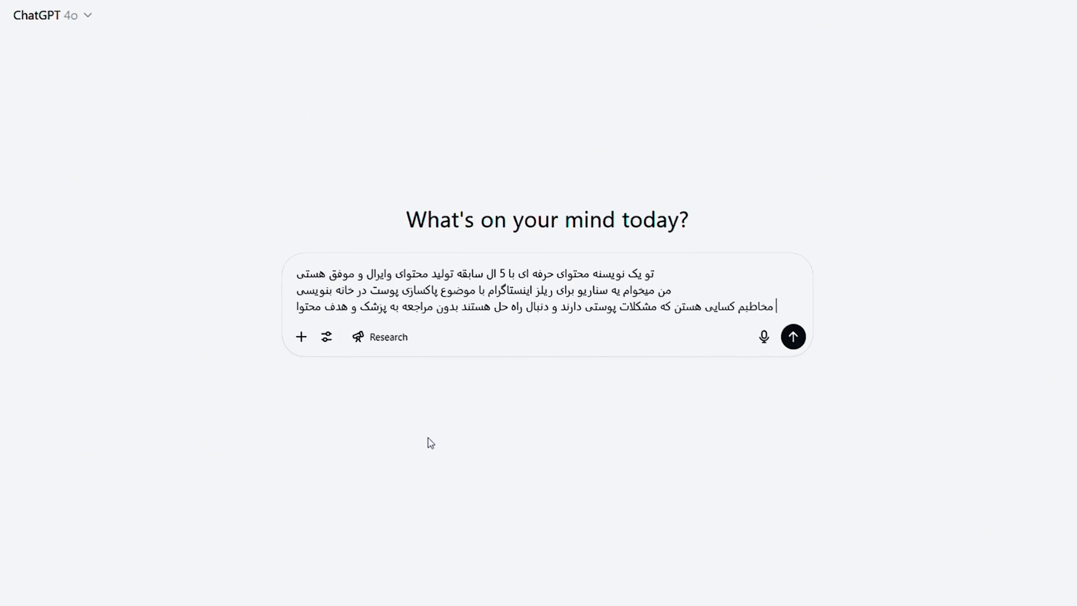
{"action": "type", "text": " اموزشی و جذب فالوور هدف هستش"}
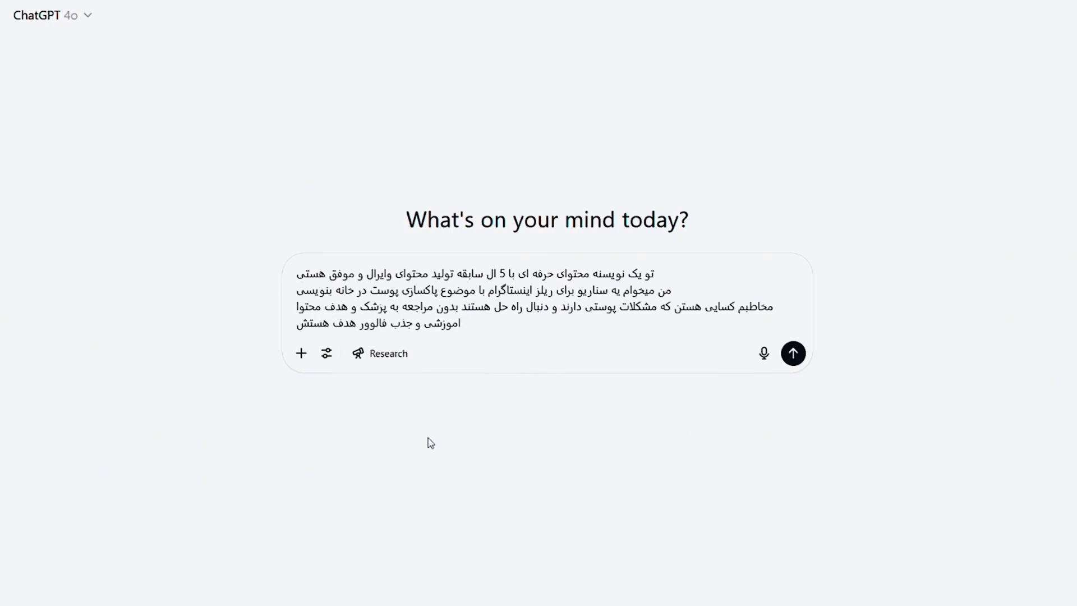
- Require a strong hook, an educational or explanatory body and a targeted, irresistible closing call to action in the scenario, and submit the prompt
{"action": "key", "text": "shift+Return"}
{"action": "type", "text": "سناریو باید"}
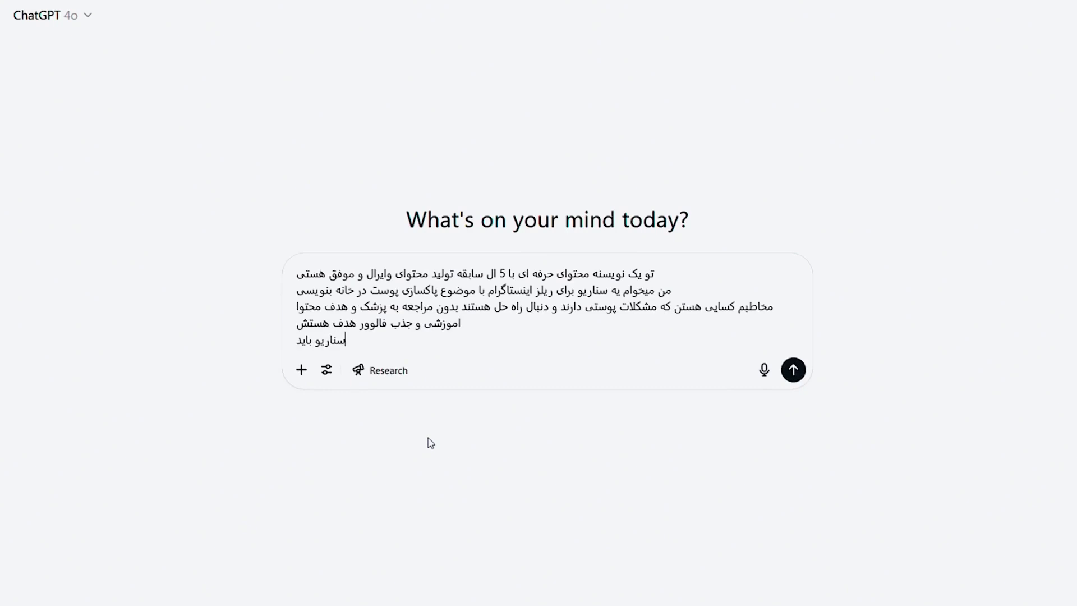
{"action": "type", "text": " شامل یه هوک قوی"}
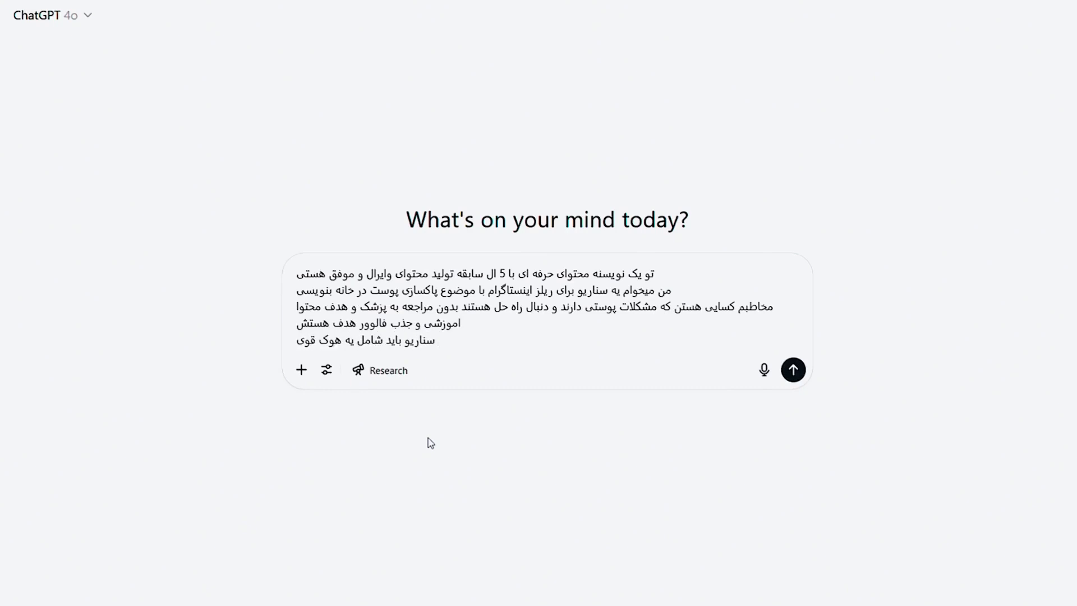
{"action": "type", "text": " و یه بدنه ام"}
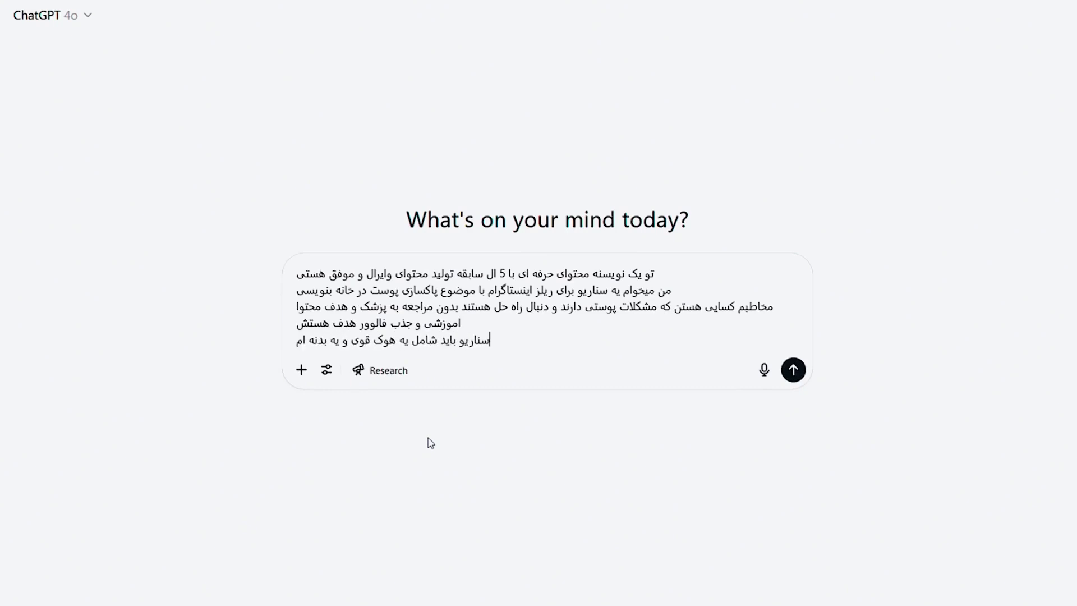
{"action": "type", "text": "وزشی یا توضی"}
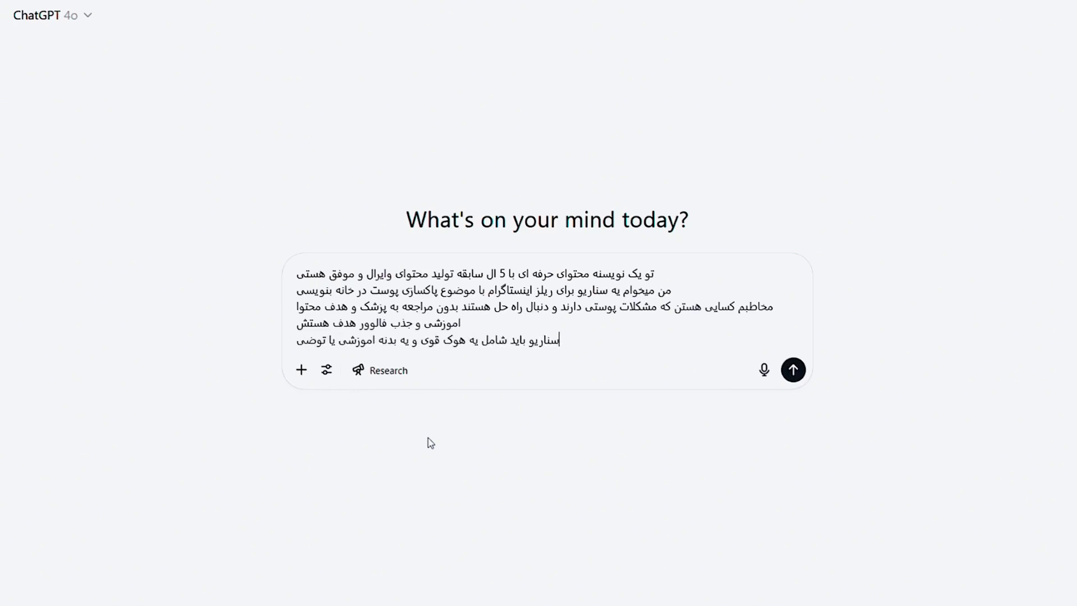
{"action": "type", "text": "حی و در پایان"}
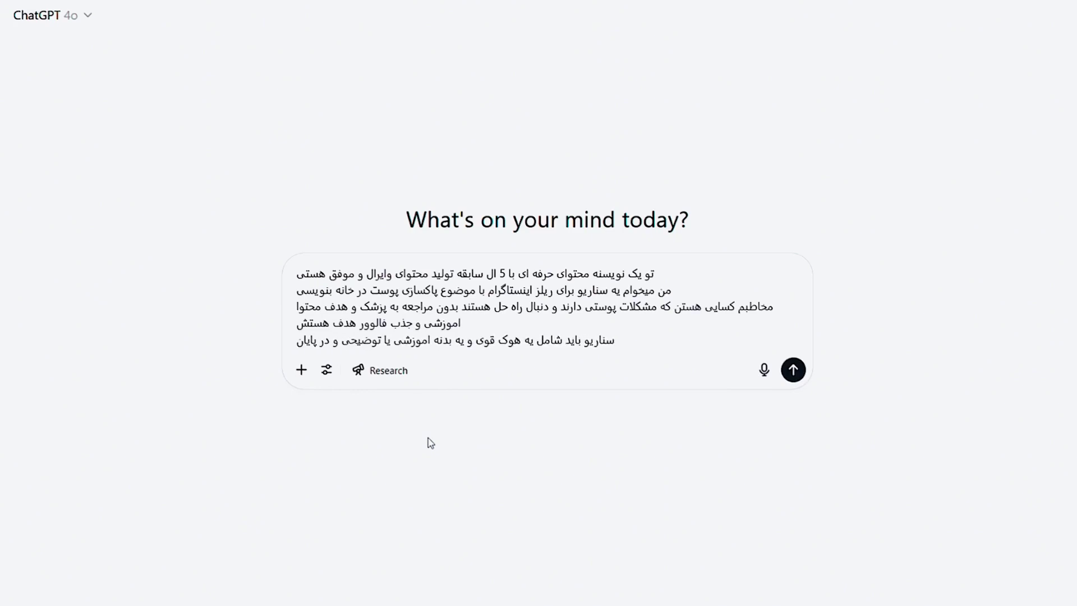
{"action": "type", "text": " یک کال تو اکشن"}
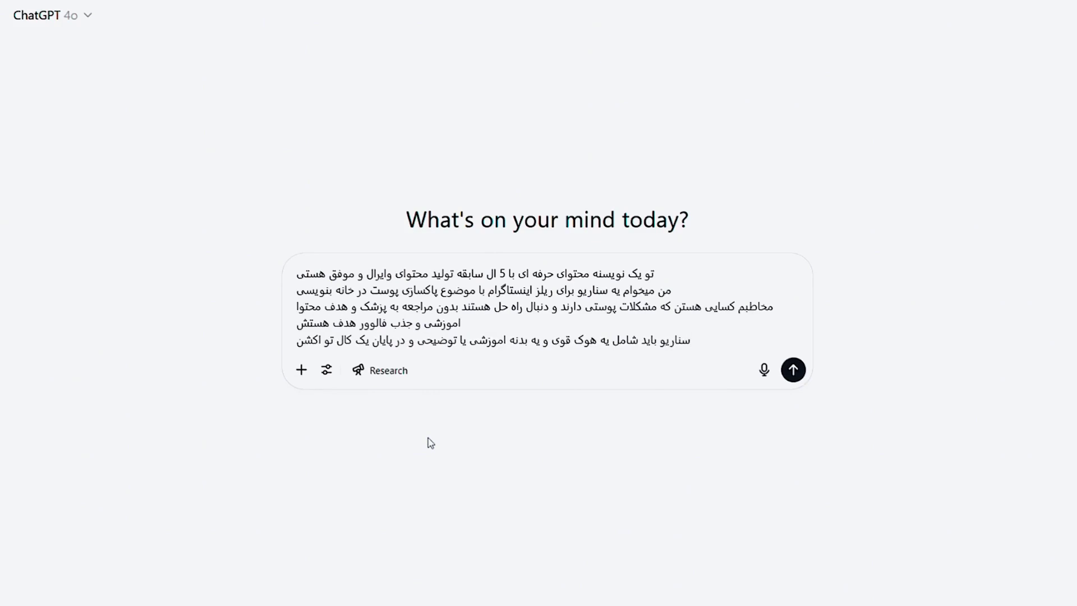
{"action": "type", "text": " هدفم"}
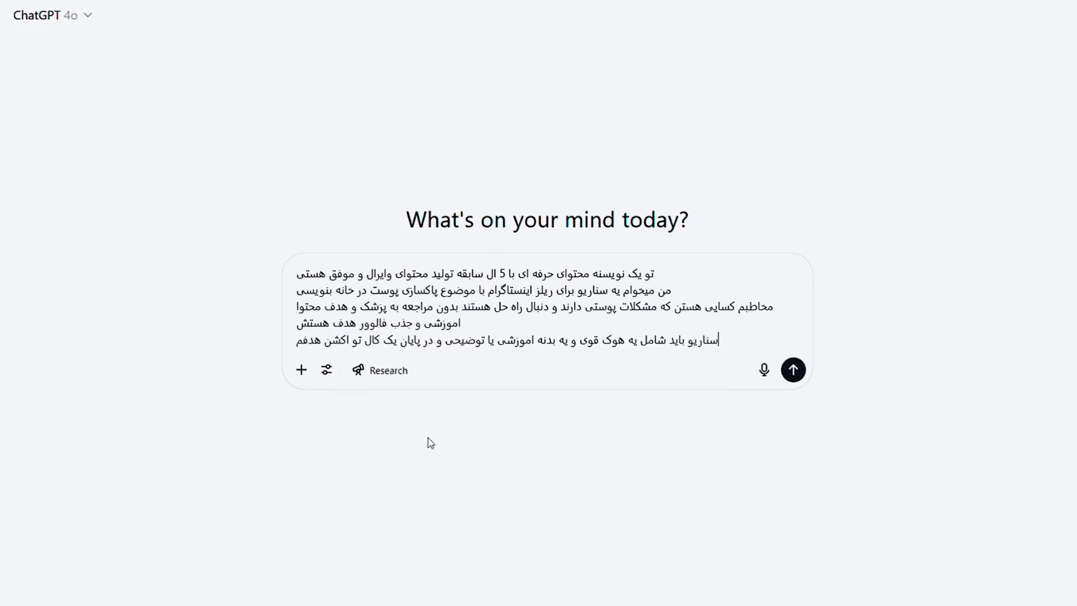
{"action": "type", "text": "ند و اجتناب ناپذیر باشه"}
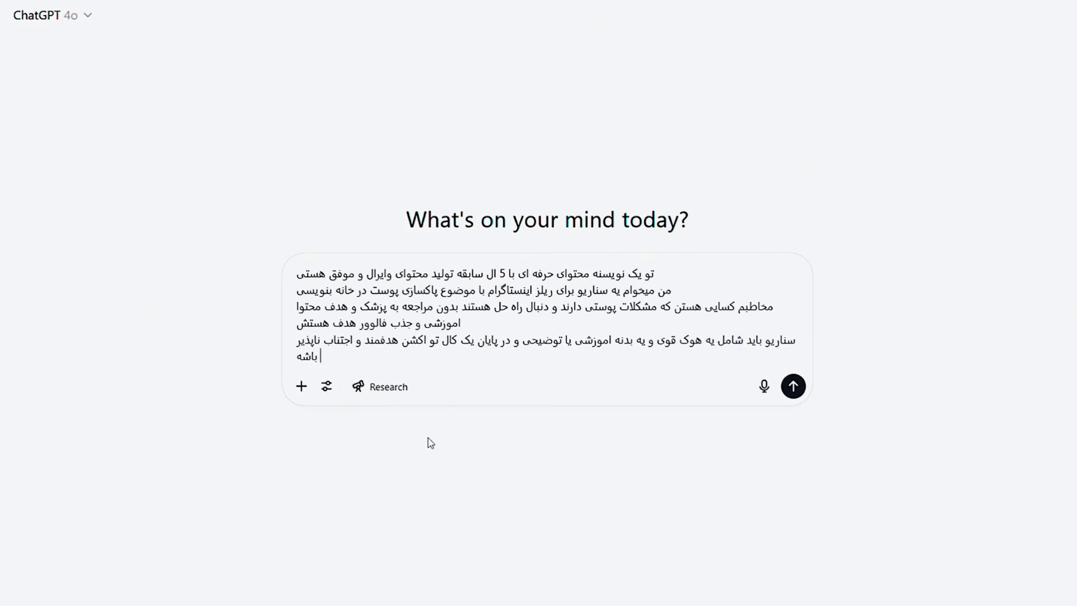
{"action": "key", "text": "Return"}
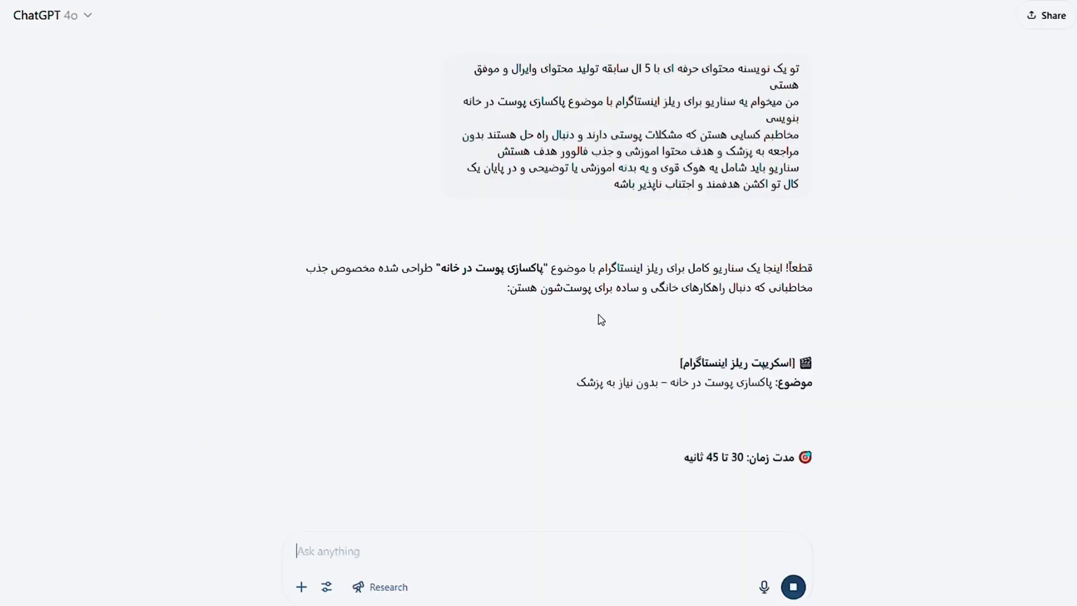
- Review the skin-cleansing Reels scenario's location, hook, educational body, call to action and suggested hashtags
{"action": "scroll", "coordinate": [605, 330], "scroll_direction": "down", "scroll_amount": 2}
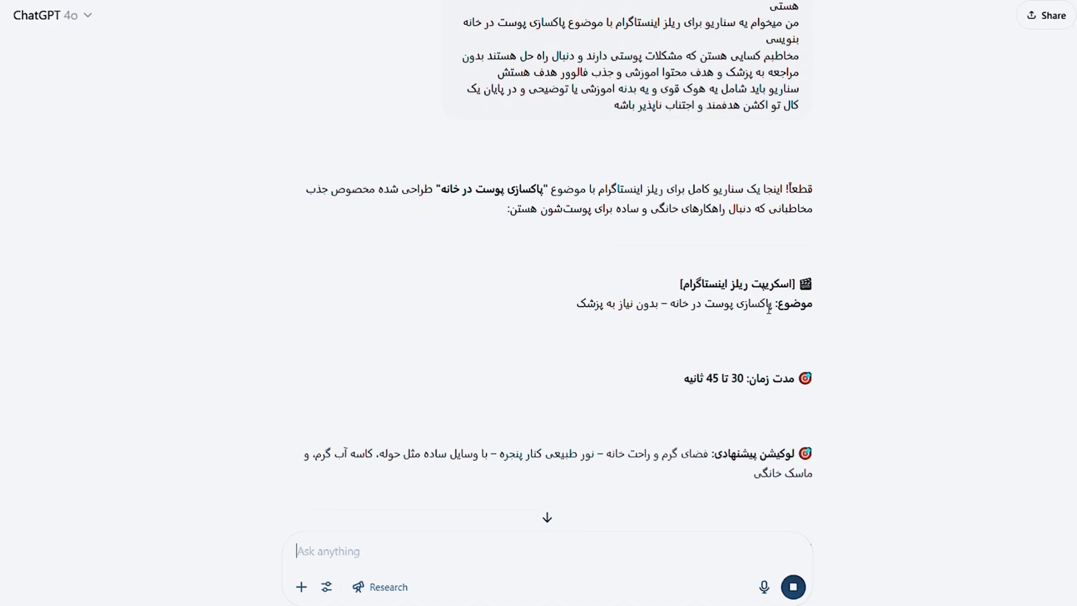
{"action": "scroll", "coordinate": [653, 384], "scroll_direction": "down", "scroll_amount": 2}
{"action": "scroll", "coordinate": [617, 382], "scroll_direction": "down", "scroll_amount": 4}
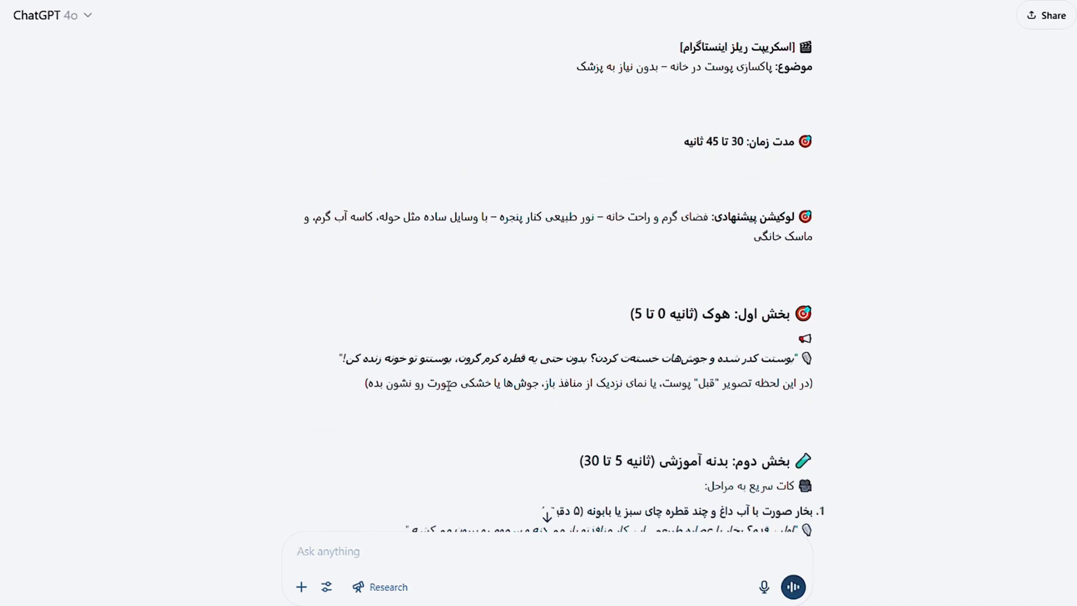
{"action": "scroll", "coordinate": [898, 364], "scroll_direction": "down", "scroll_amount": 6}
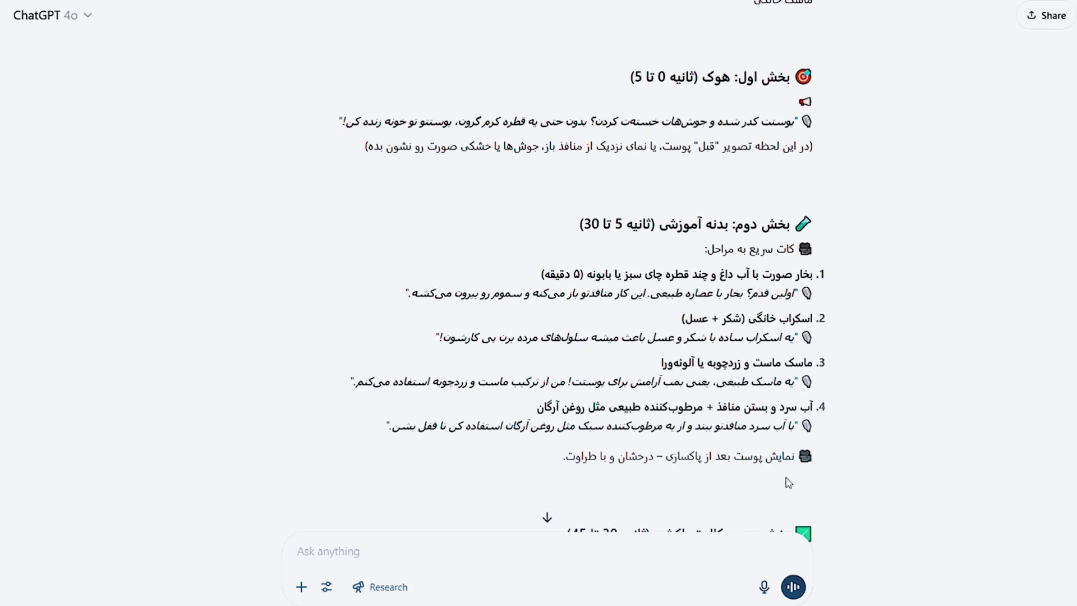
{"action": "scroll", "coordinate": [680, 407], "scroll_direction": "down", "scroll_amount": 3}
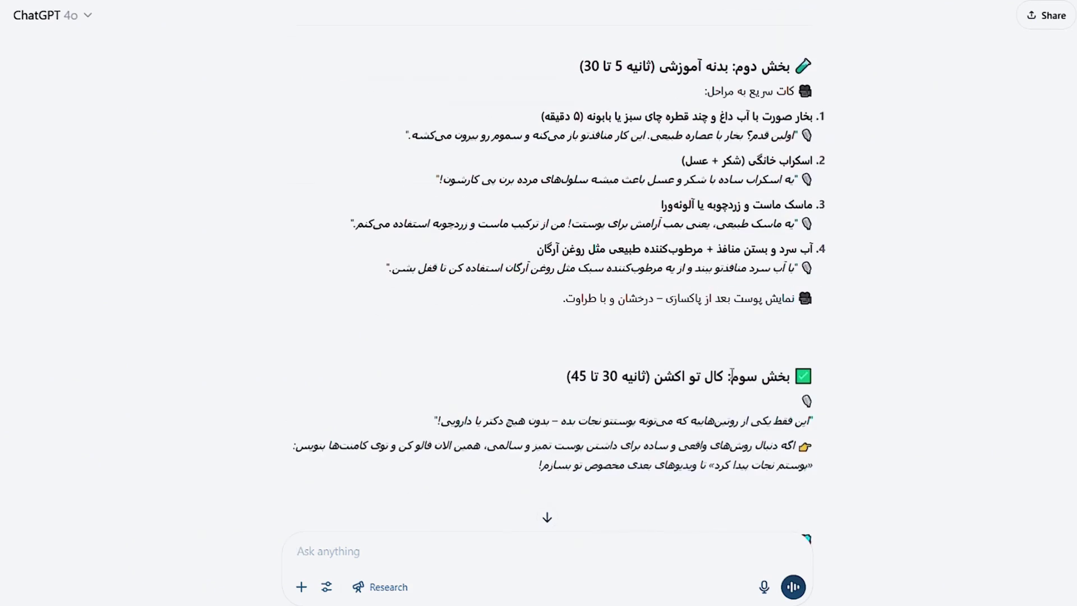
{"action": "left_click_drag", "start_coordinate": [716, 443], "coordinate": [757, 500]}
{"action": "left_click", "coordinate": [912, 421]}
{"action": "scroll", "coordinate": [903, 387], "scroll_direction": "down", "scroll_amount": 2}
{"action": "scroll", "coordinate": [867, 398], "scroll_direction": "up", "scroll_amount": 5}
{"action": "left_click_drag", "start_coordinate": [563, 457], "coordinate": [594, 198]}
{"action": "left_click", "coordinate": [382, 222]}
{"action": "scroll", "coordinate": [382, 222], "scroll_direction": "up", "scroll_amount": 1}
{"action": "left_click_drag", "start_coordinate": [816, 200], "coordinate": [340, 200]}
{"action": "left_click", "coordinate": [821, 255]}
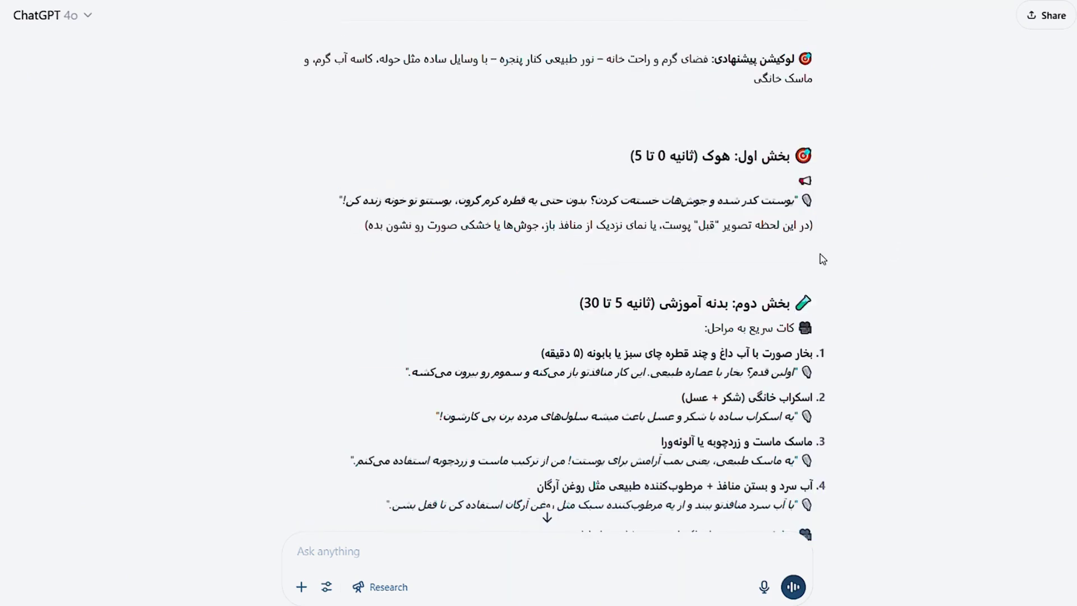
{"action": "scroll", "coordinate": [822, 259], "scroll_direction": "down", "scroll_amount": 7}
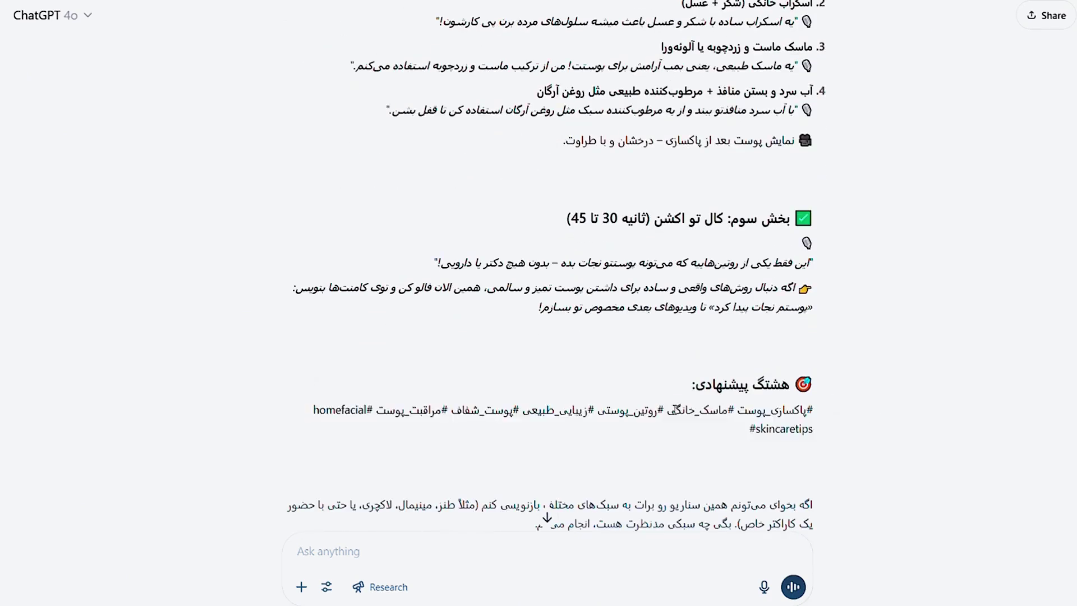